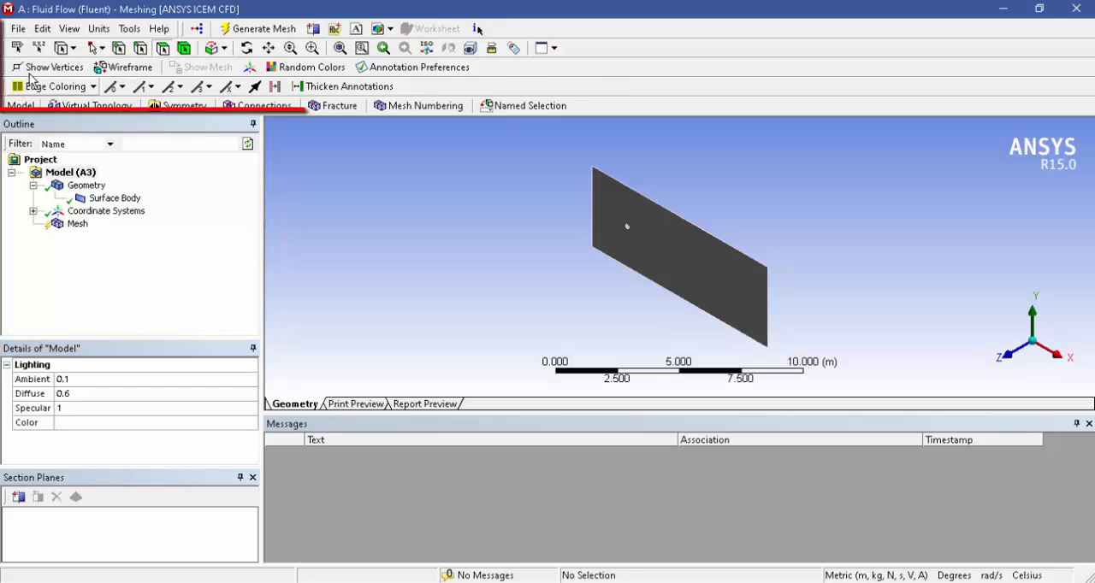
click(17, 30)
mouse_move(72, 31)
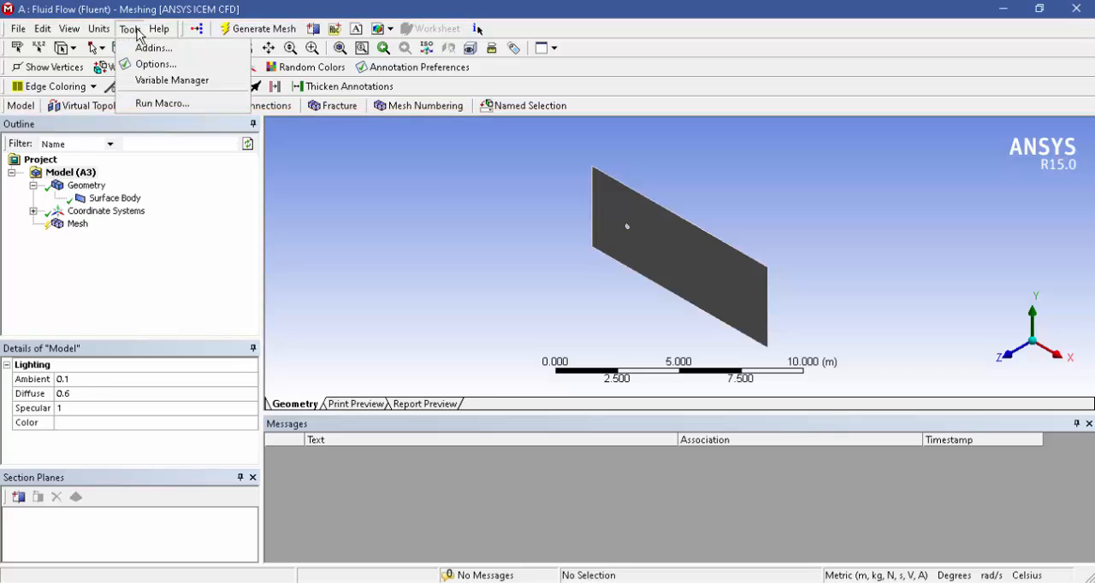
mouse_move(156, 32)
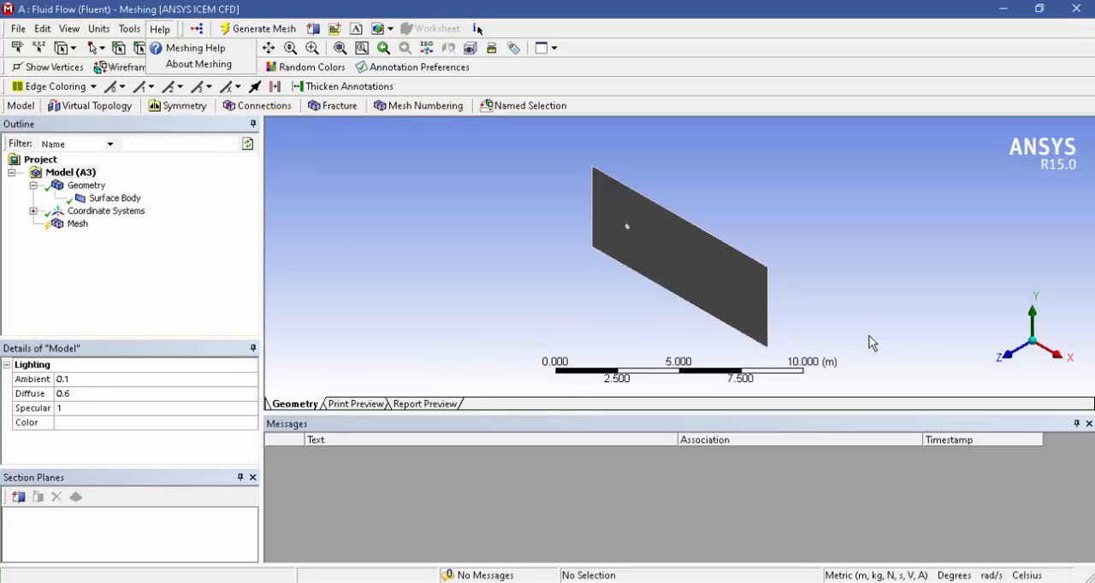
Face the plate along the Z axis and examine the model's lighting details and the geometry's definition and bounding box.
click(1008, 358)
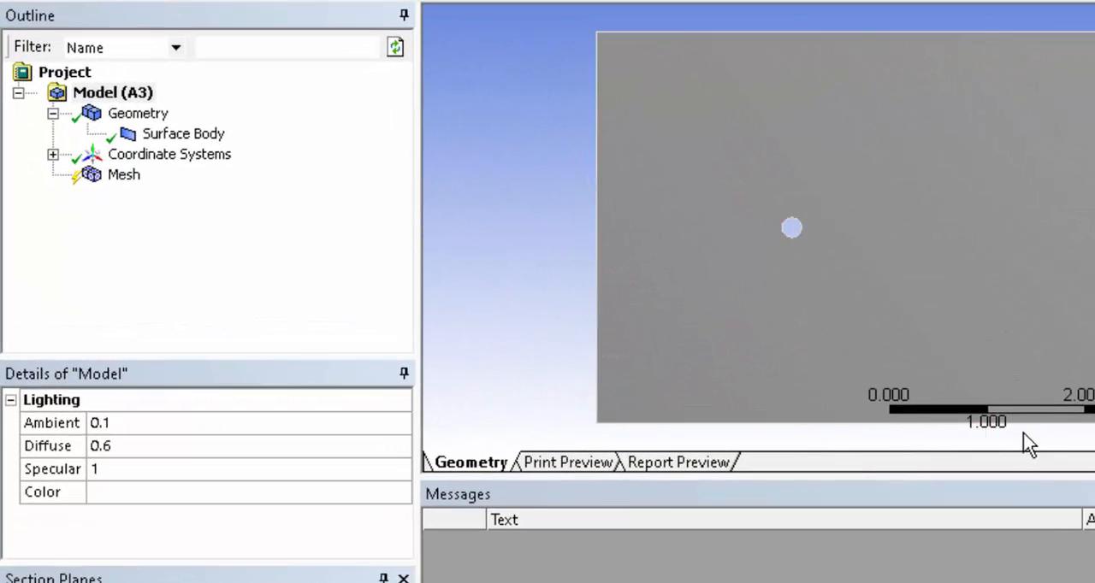
click(136, 100)
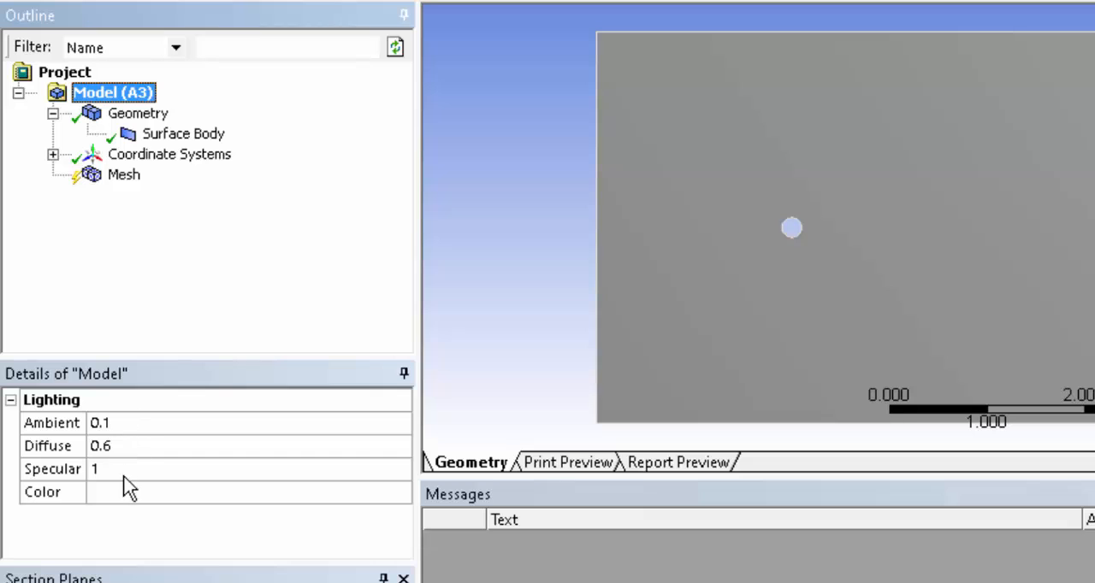
click(144, 120)
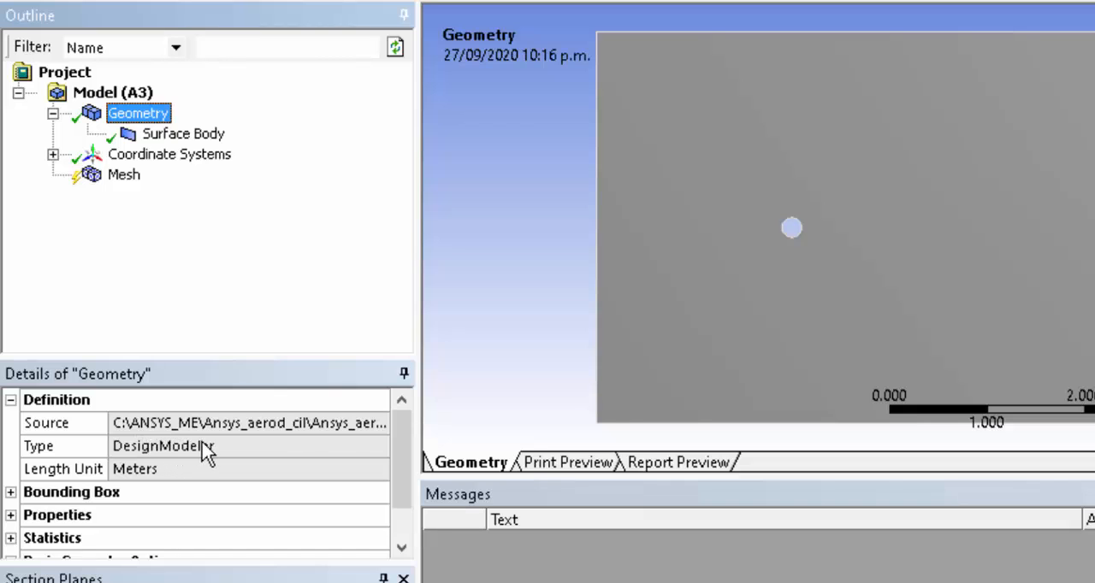
drag(418, 406, 511, 392)
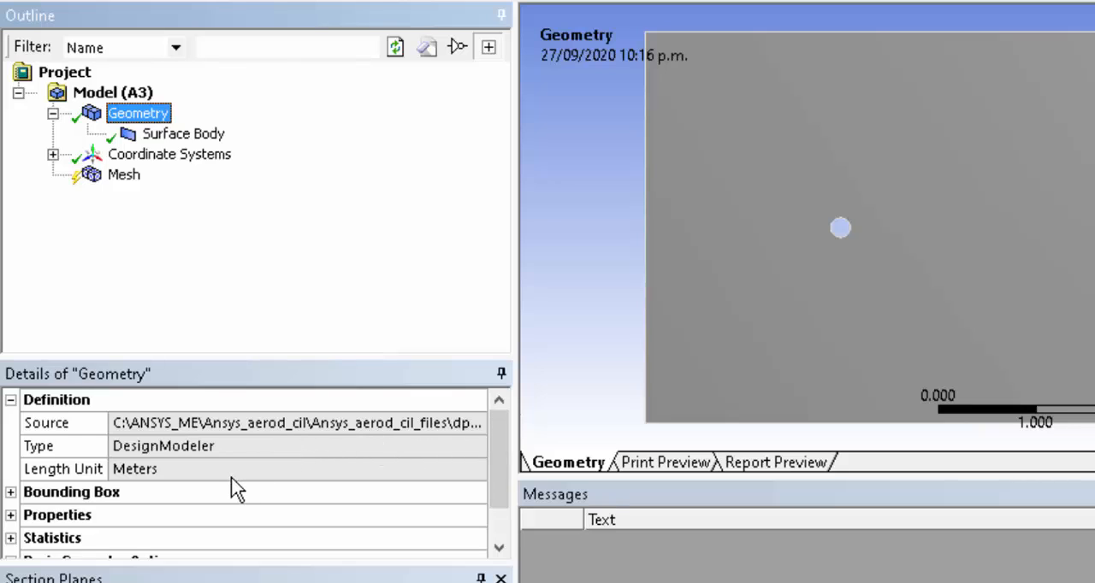
drag(503, 457, 457, 495)
click(10, 446)
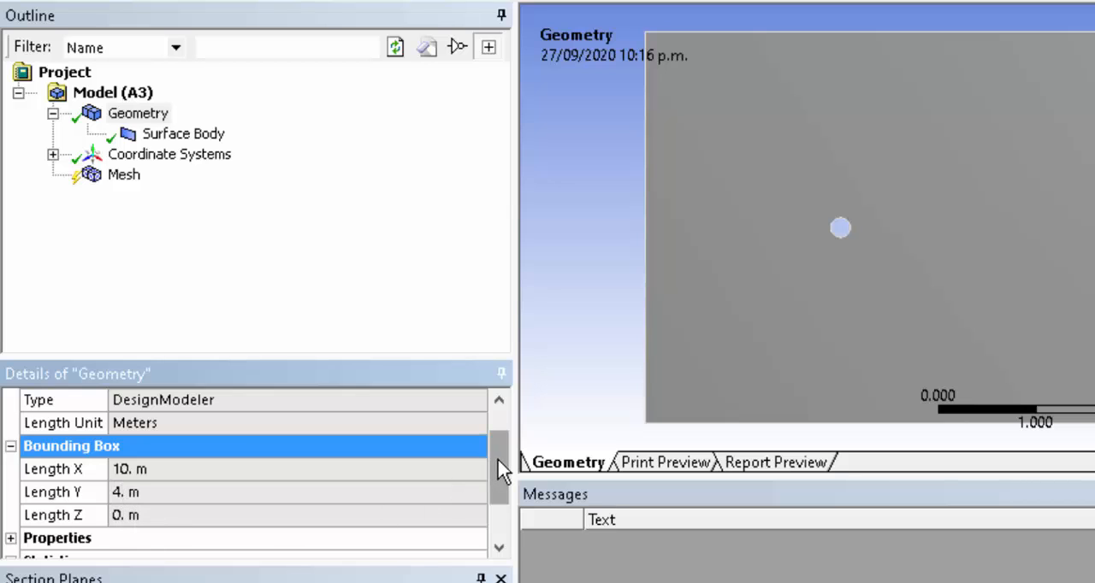
drag(501, 470, 513, 506)
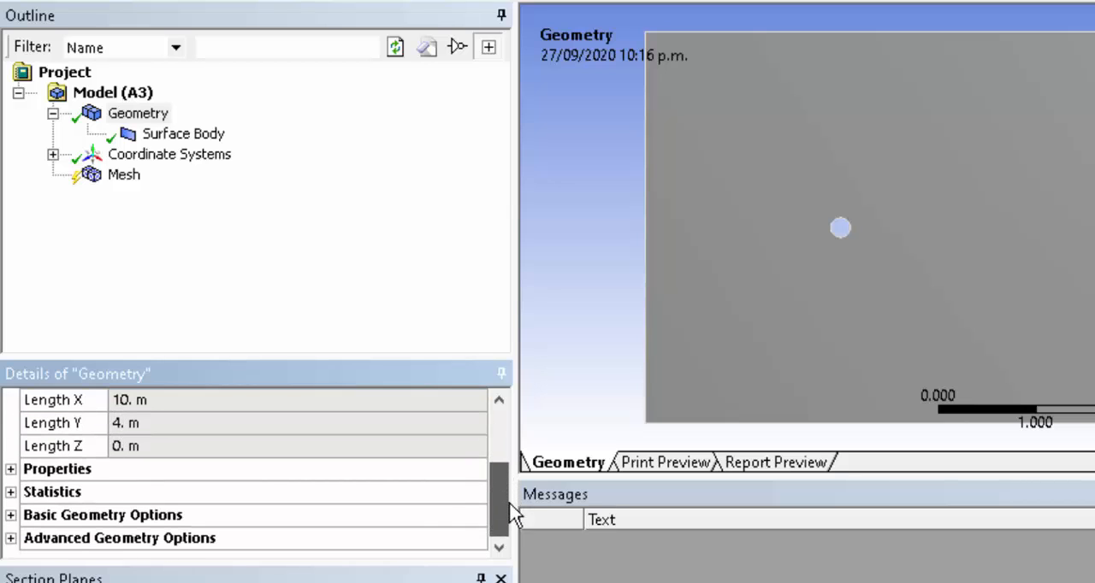
Examine the geometry's properties and statistics, including surface area, scale factor, bodies, nodes and elements.
click(11, 469)
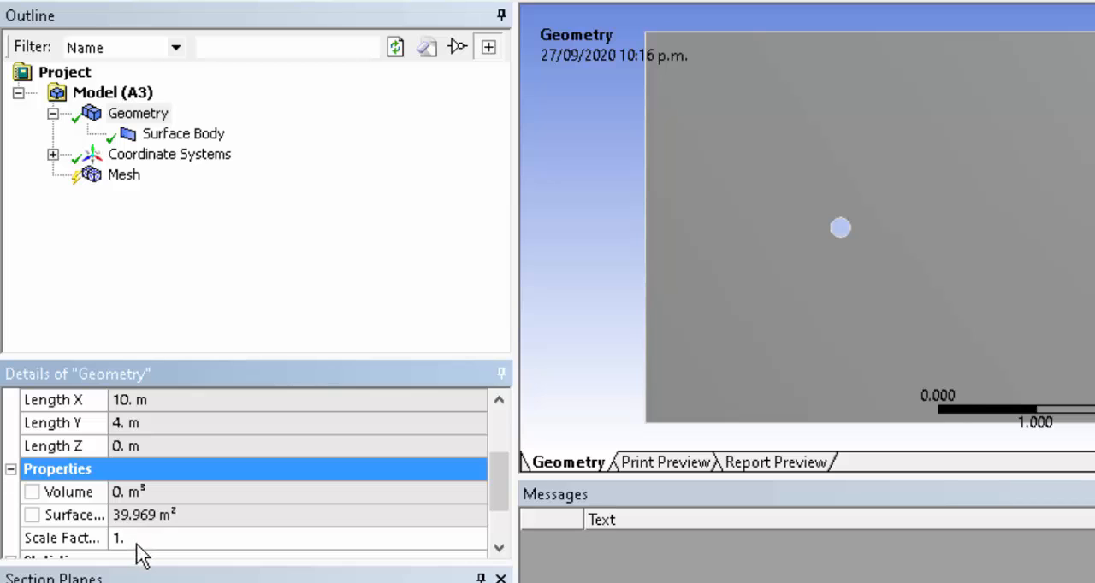
drag(505, 492, 506, 515)
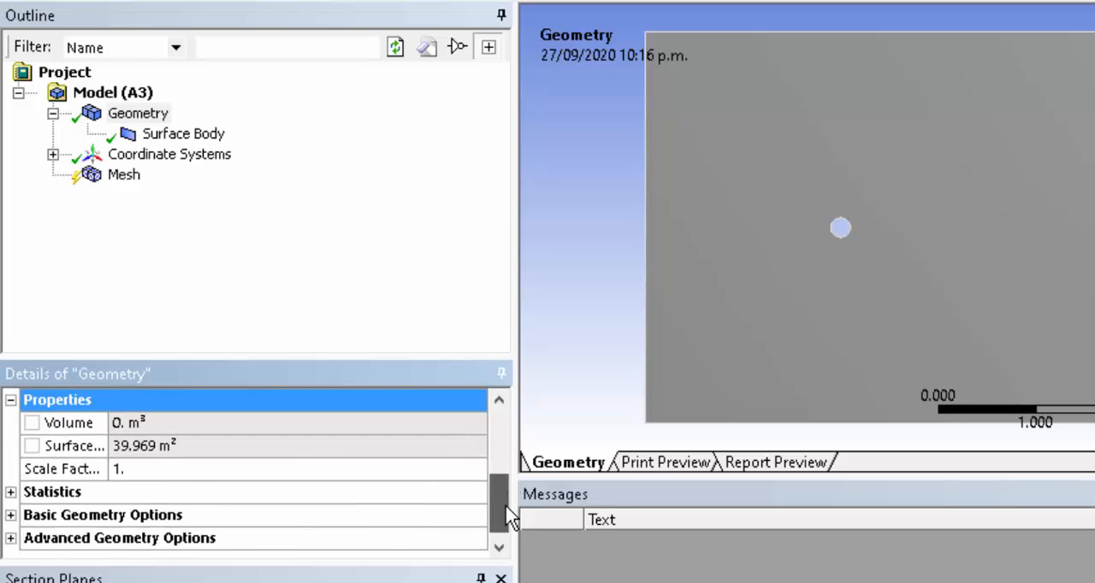
click(11, 496)
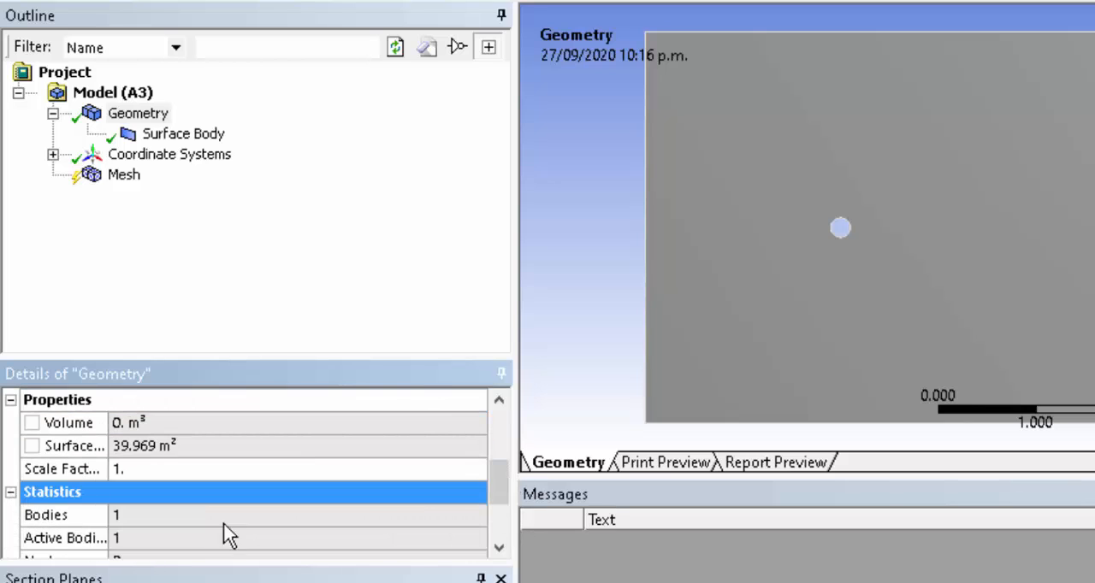
drag(497, 479, 501, 505)
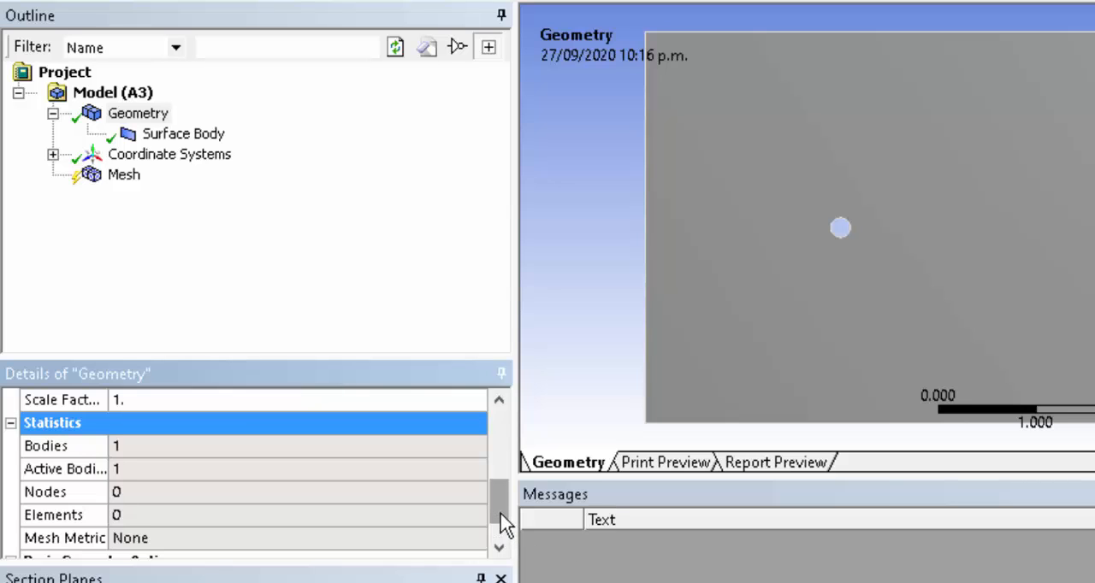
scroll(505, 539, down, 1)
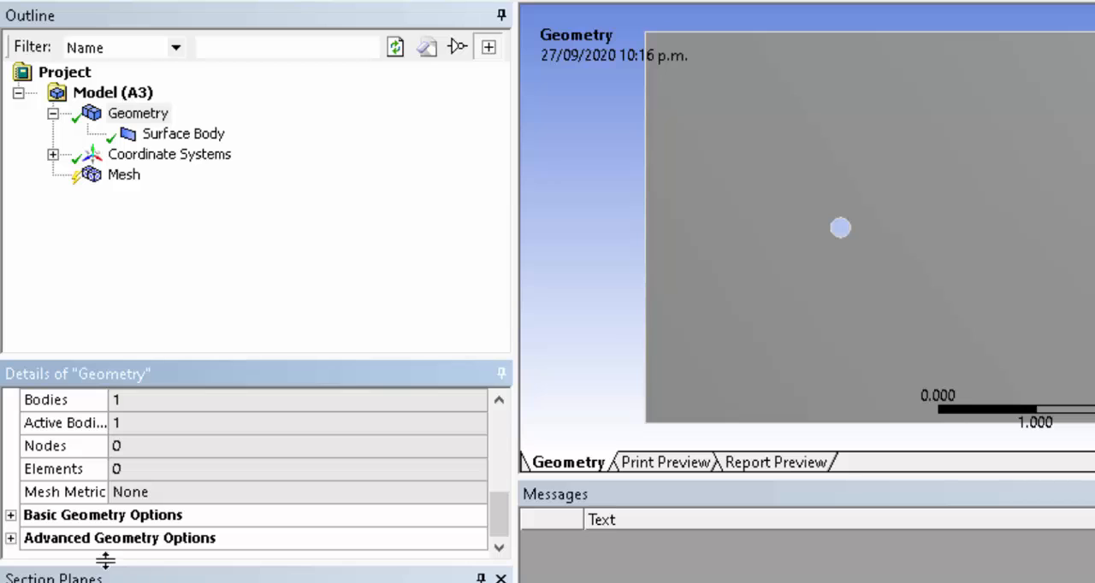
Examine the basic and advanced geometry options of the imported geometry.
click(10, 516)
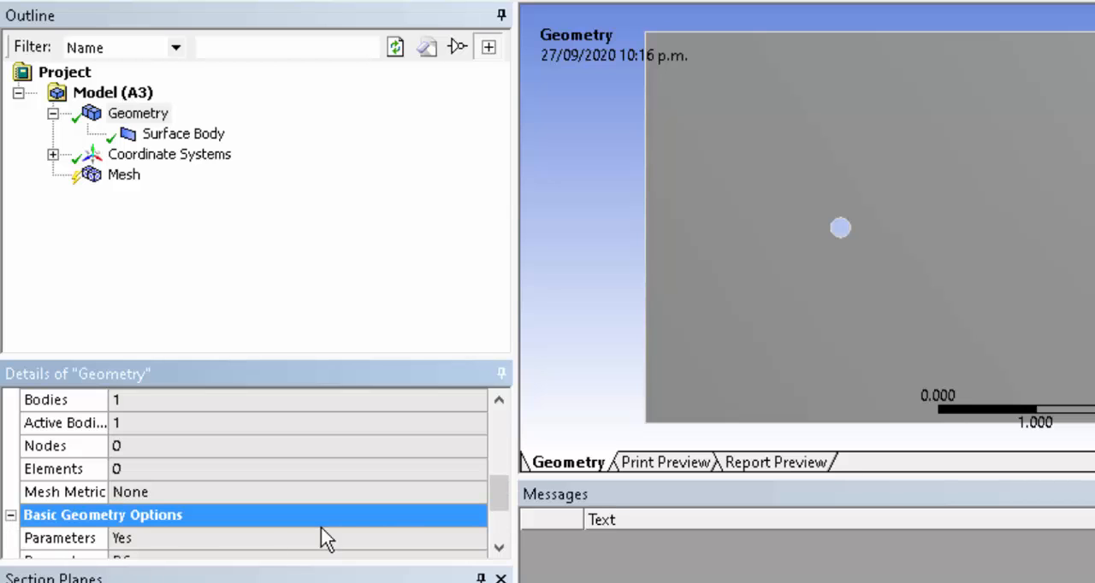
drag(502, 505, 501, 530)
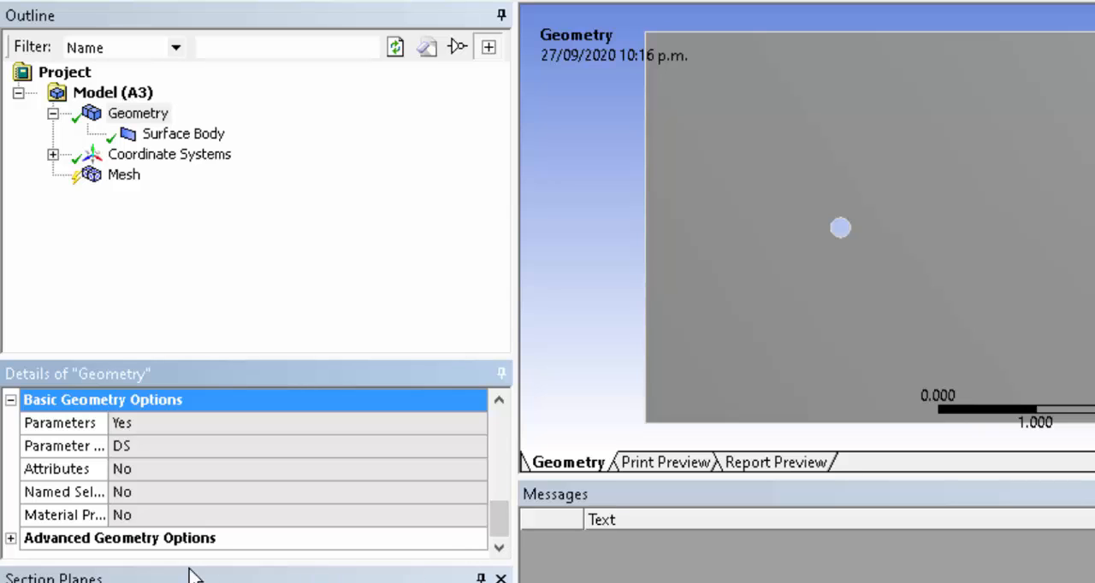
click(11, 539)
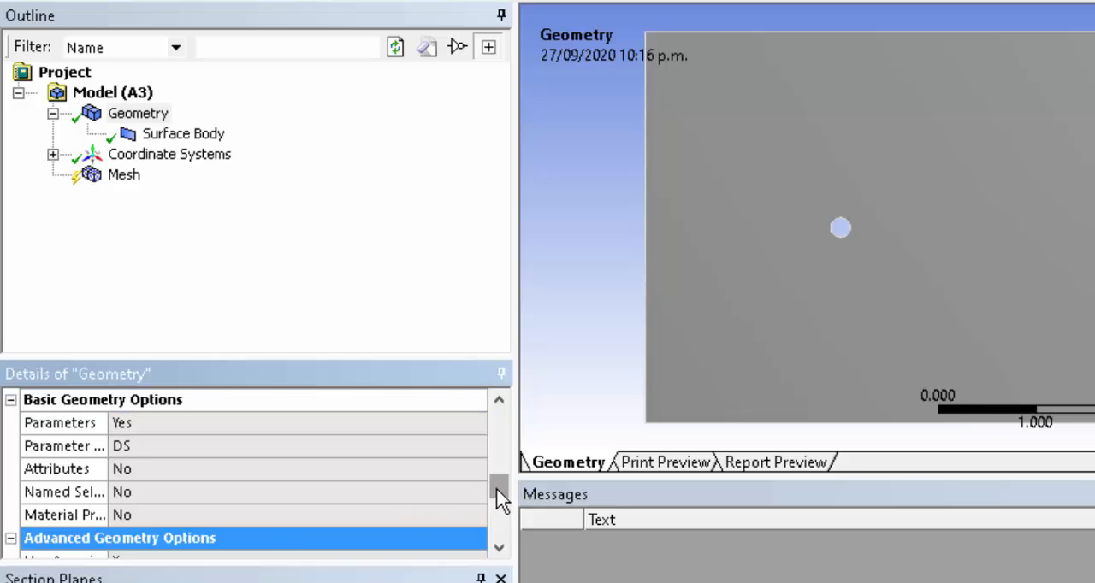
drag(500, 501, 498, 544)
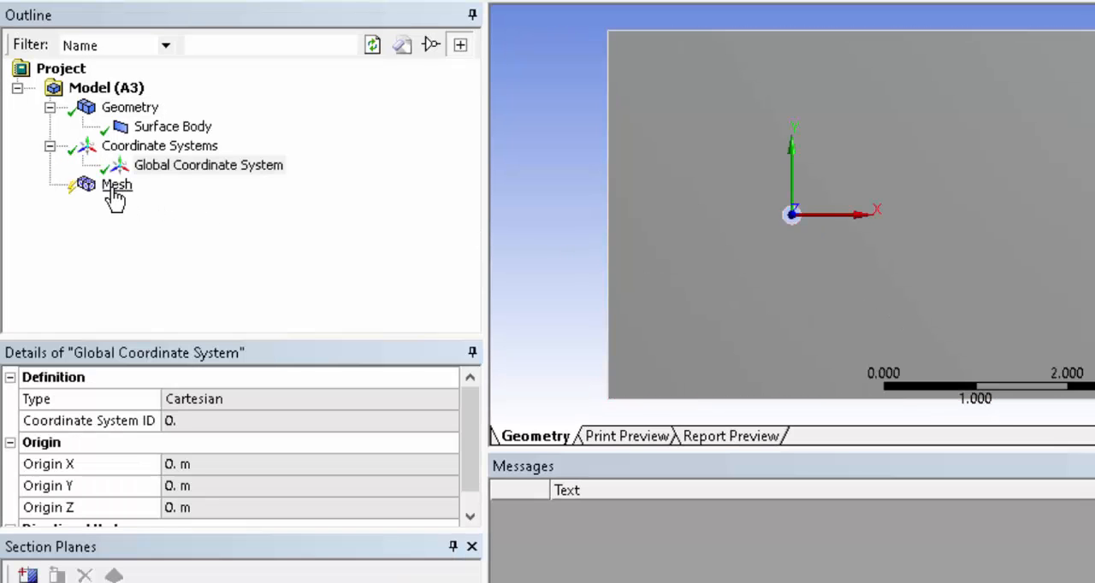
Examine the mesh defaults, sizing, inflation, assembly meshing and patch conforming settings.
click(115, 198)
click(120, 196)
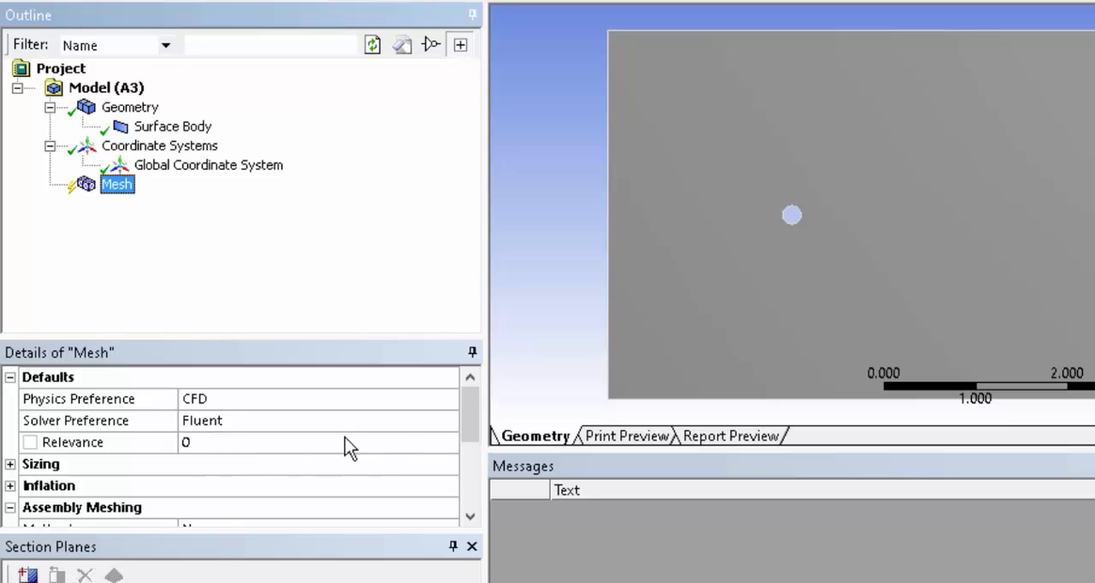
click(18, 471)
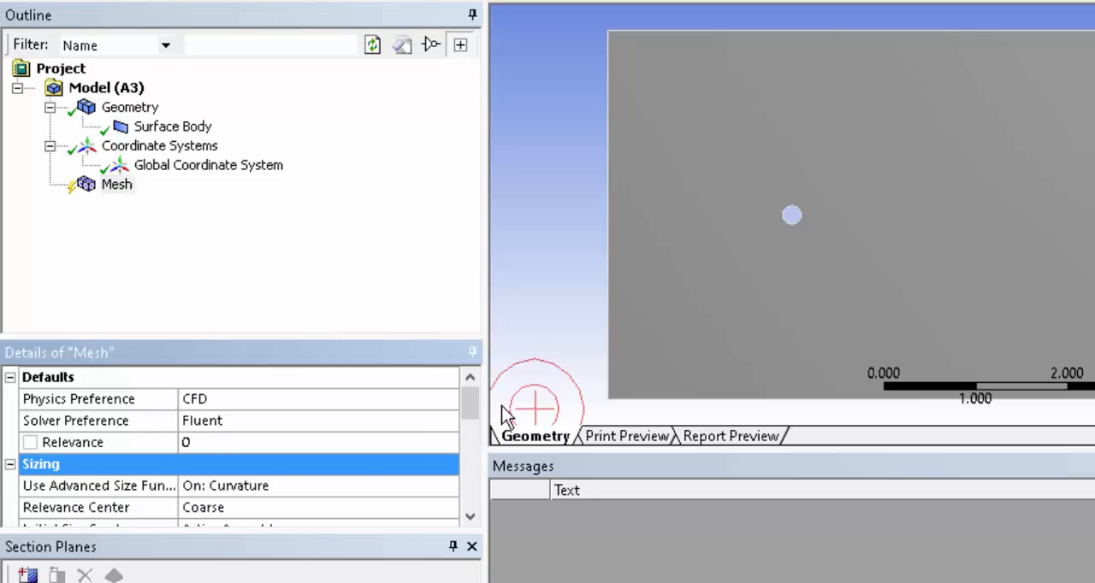
drag(466, 397, 467, 459)
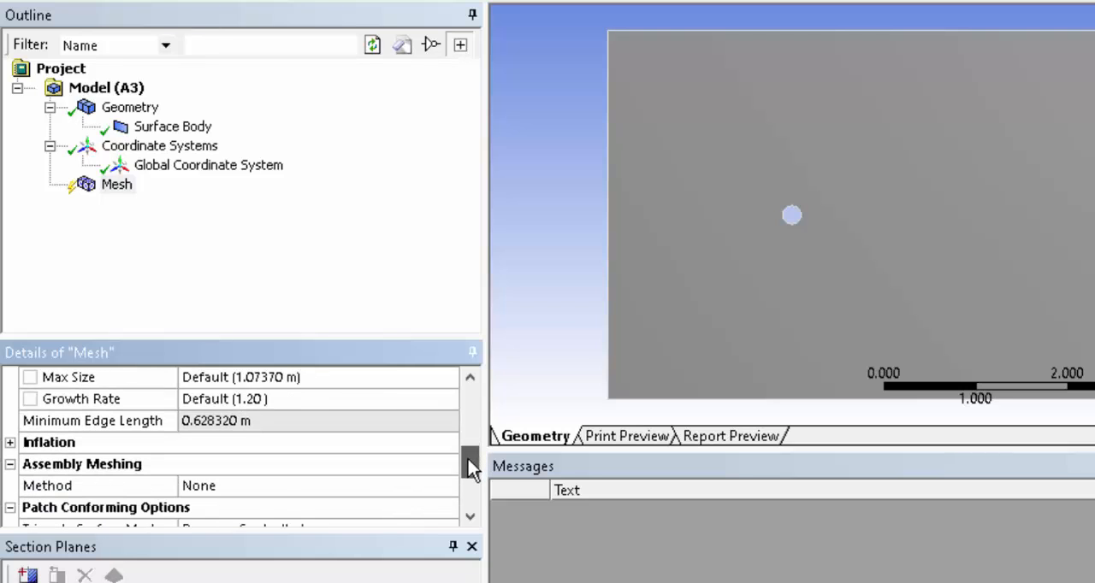
click(10, 443)
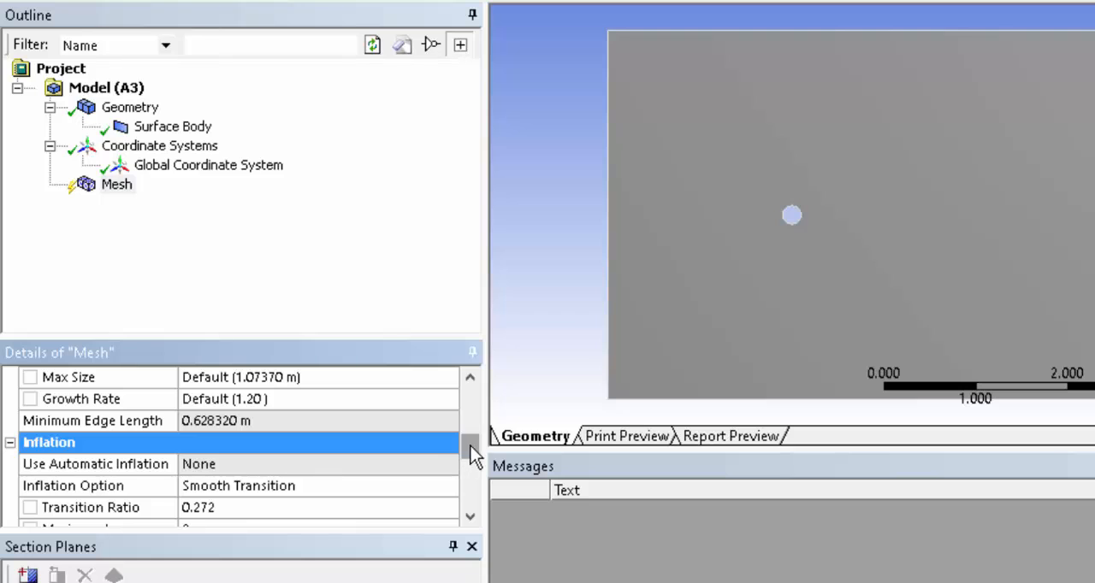
drag(471, 446, 478, 477)
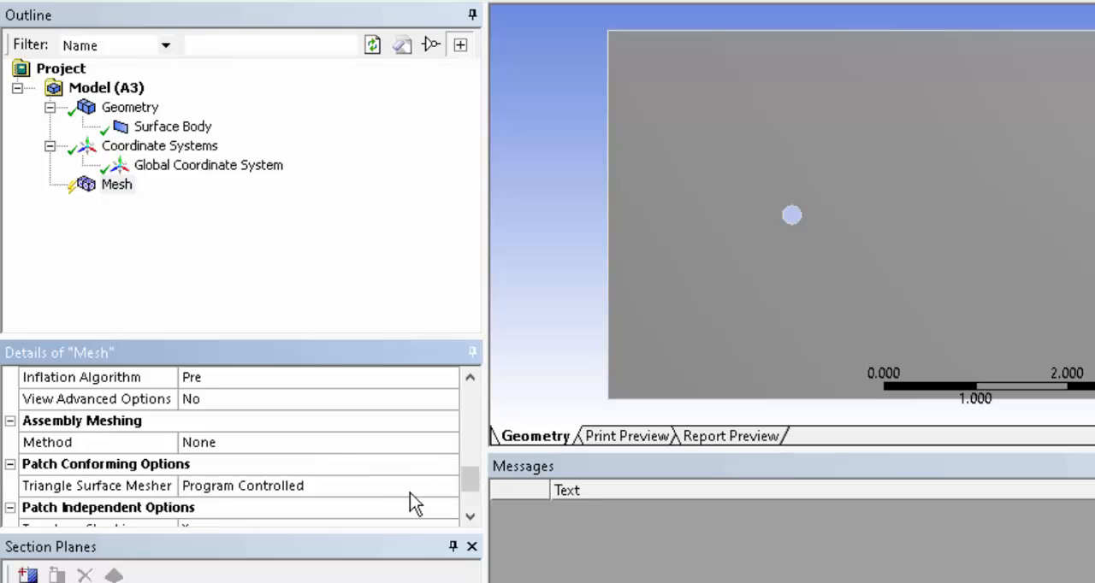
drag(471, 480, 473, 489)
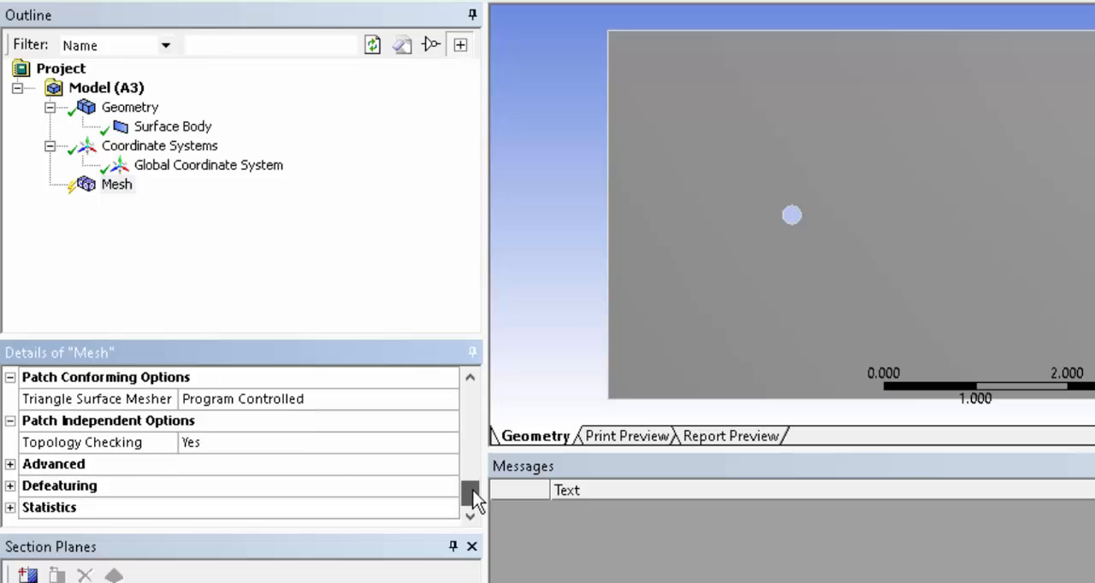
Examine the mesh's advanced, defeaturing and statistics settings, and return to its default preferences.
click(10, 465)
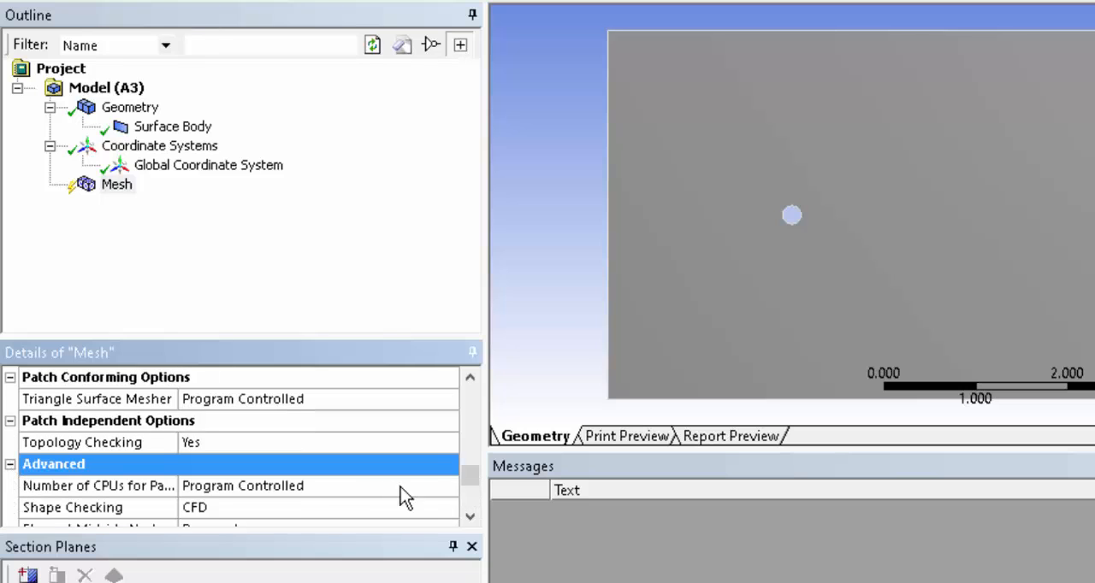
drag(473, 472, 481, 498)
click(10, 485)
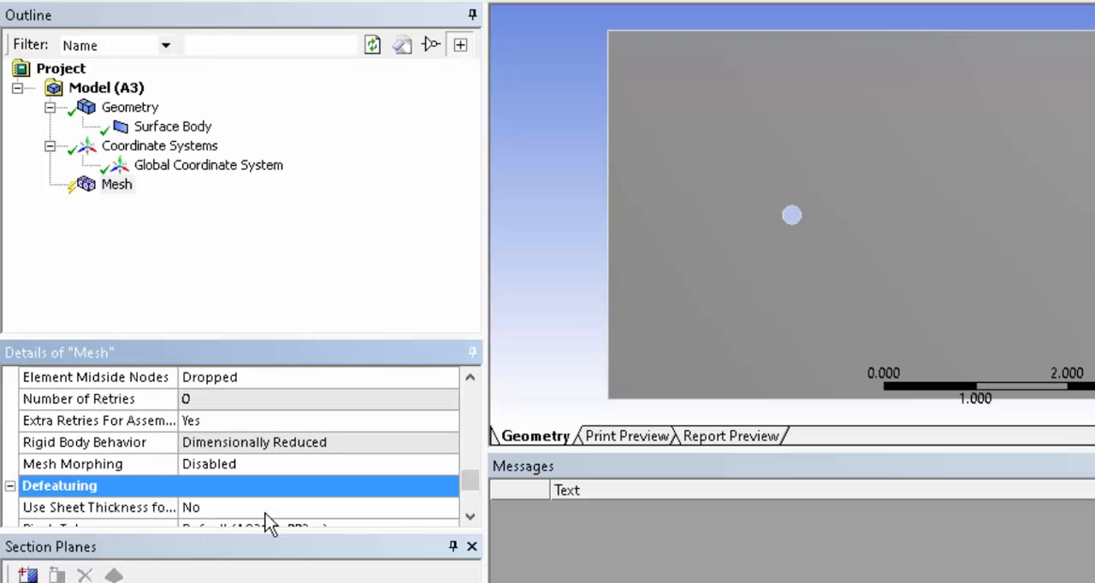
drag(478, 484, 482, 498)
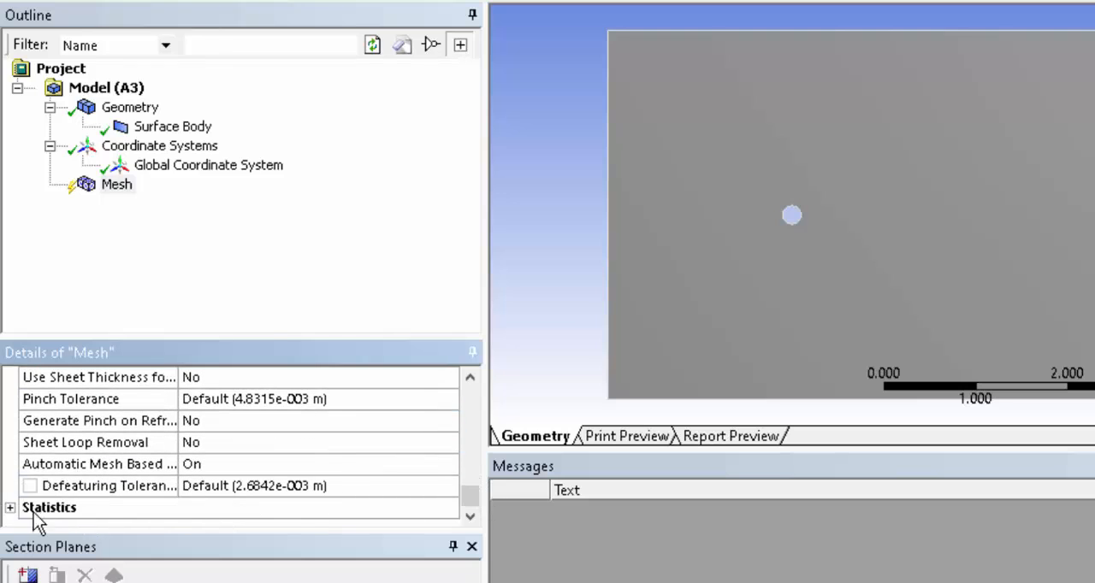
click(10, 509)
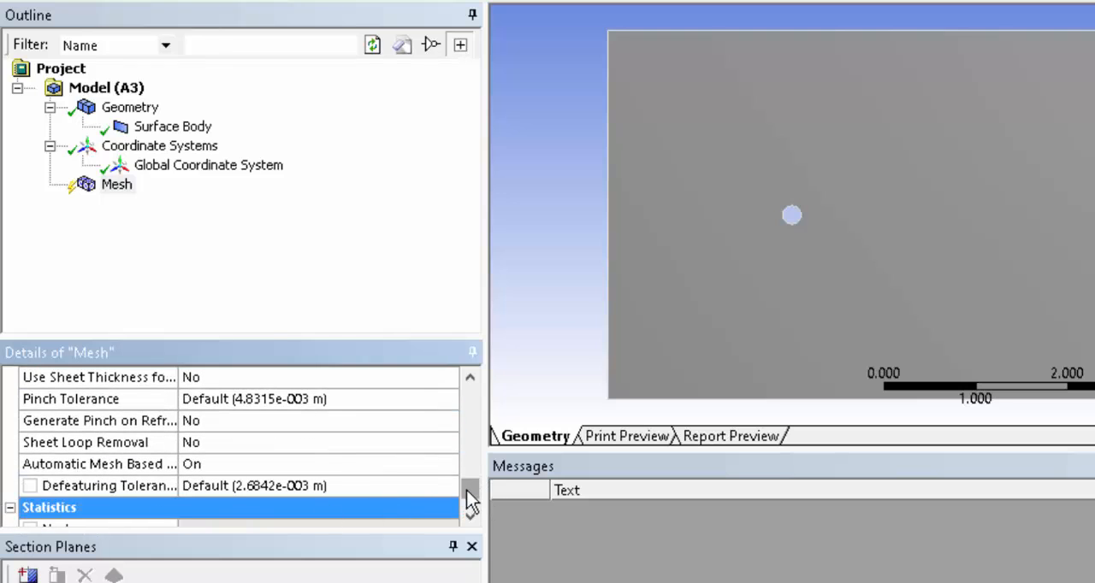
drag(469, 495, 469, 387)
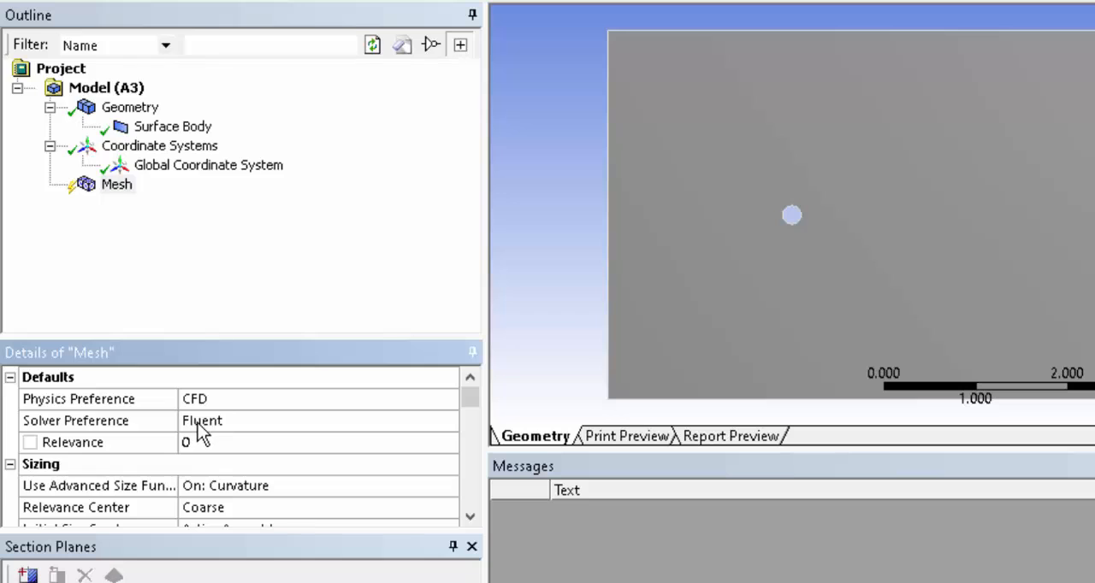
Generate the surface body's mesh with the current settings and check its node and element counts.
click(10, 377)
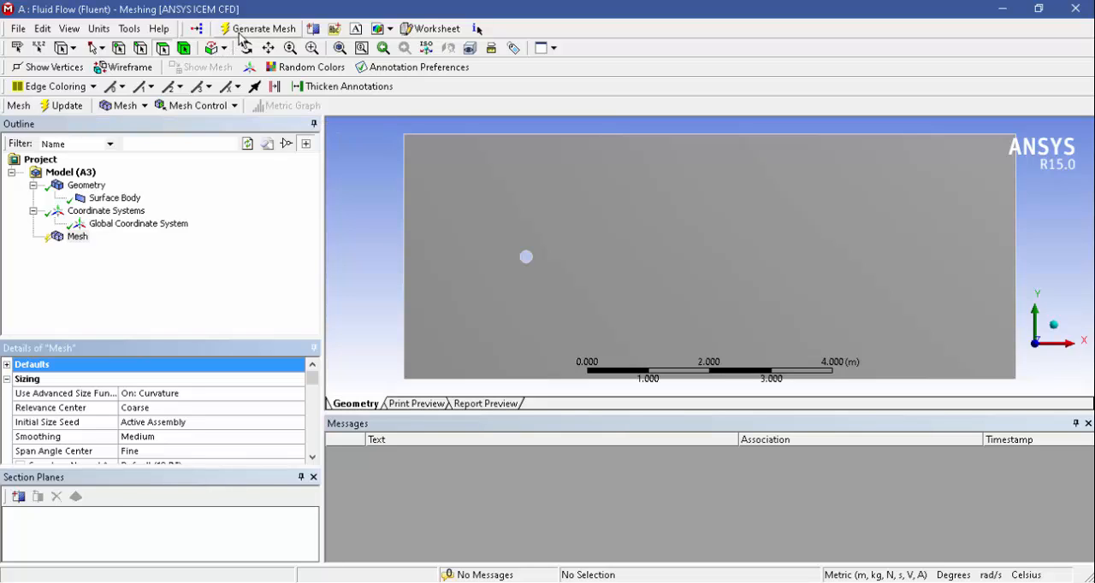
click(67, 106)
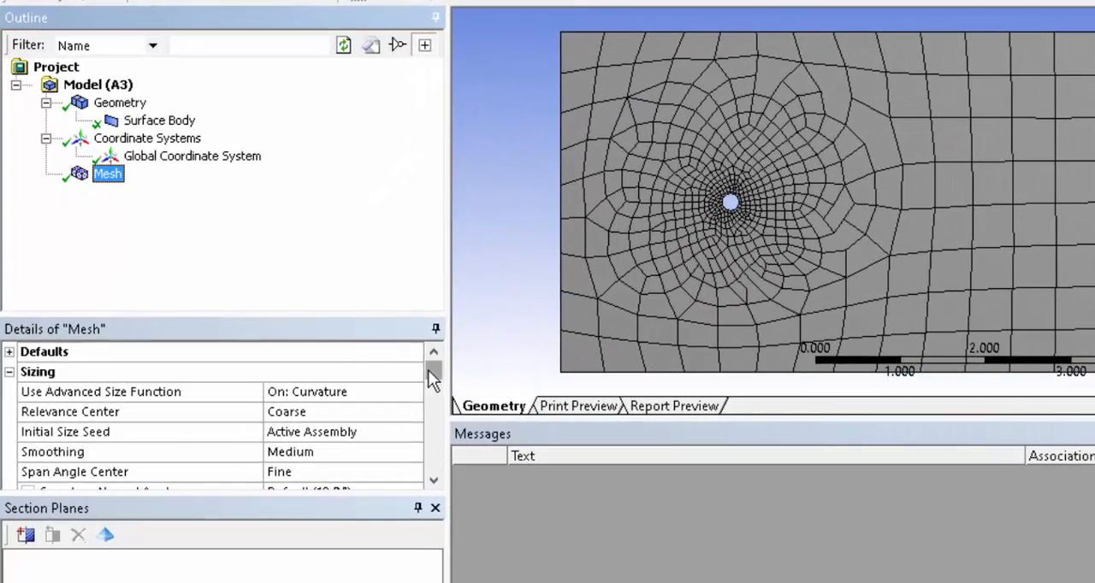
drag(435, 377, 423, 484)
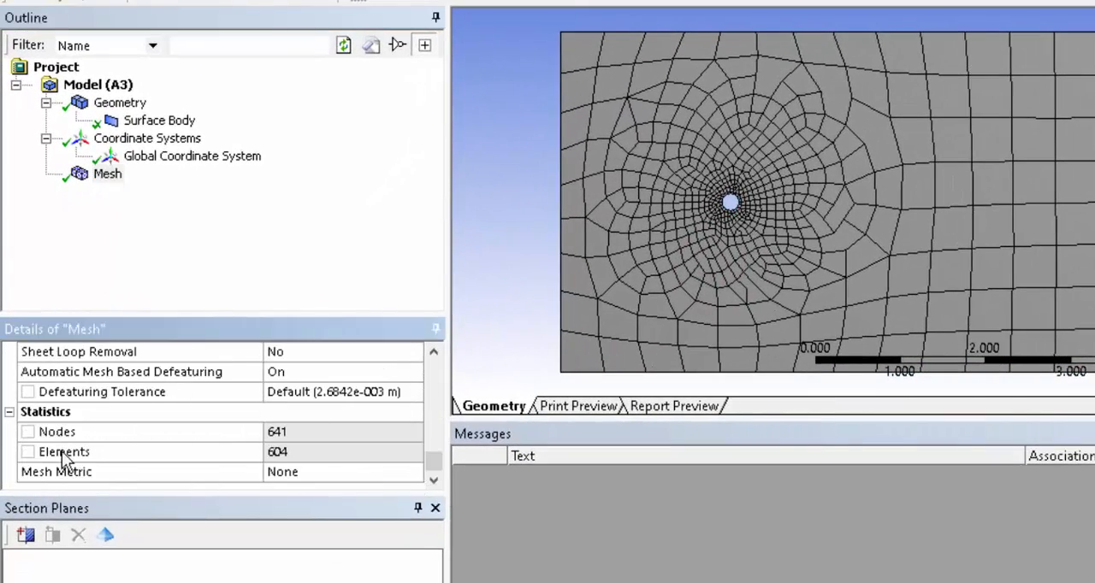
click(293, 434)
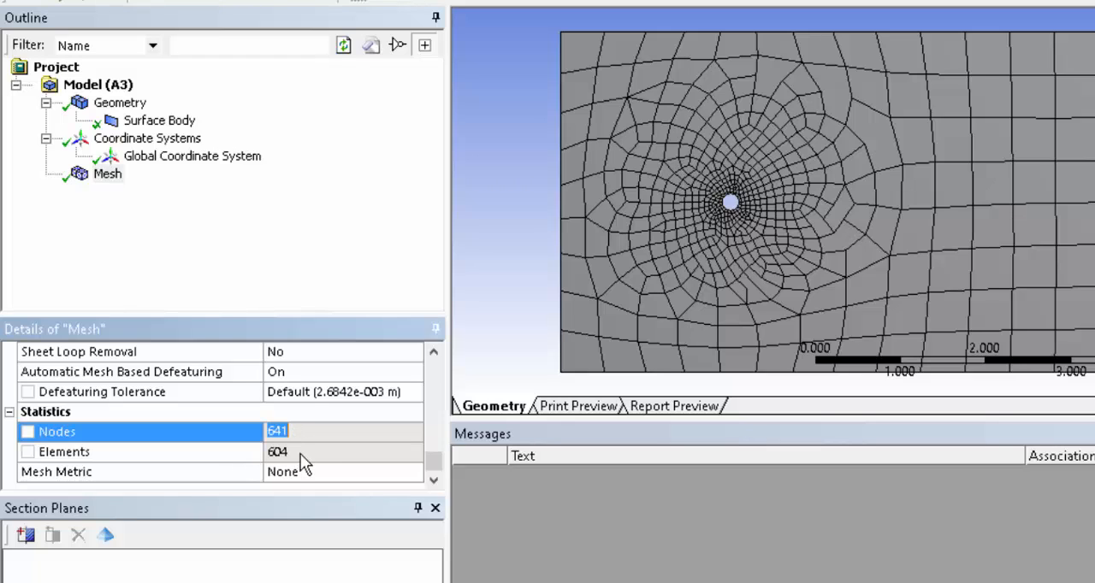
click(300, 452)
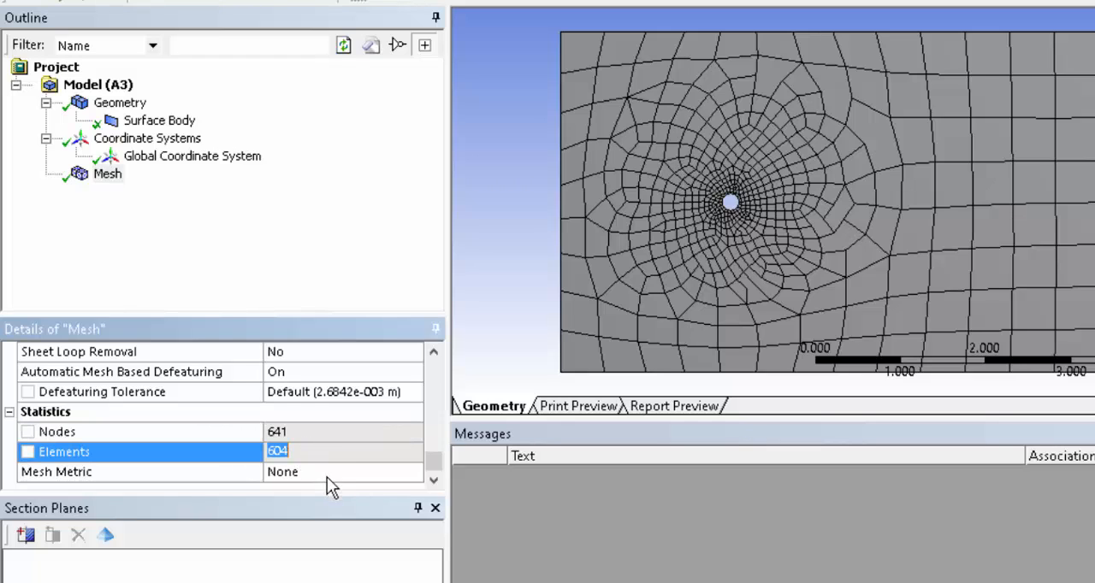
Set the mesh metric to Skewness and check the skewness statistics of the generated mesh.
click(328, 472)
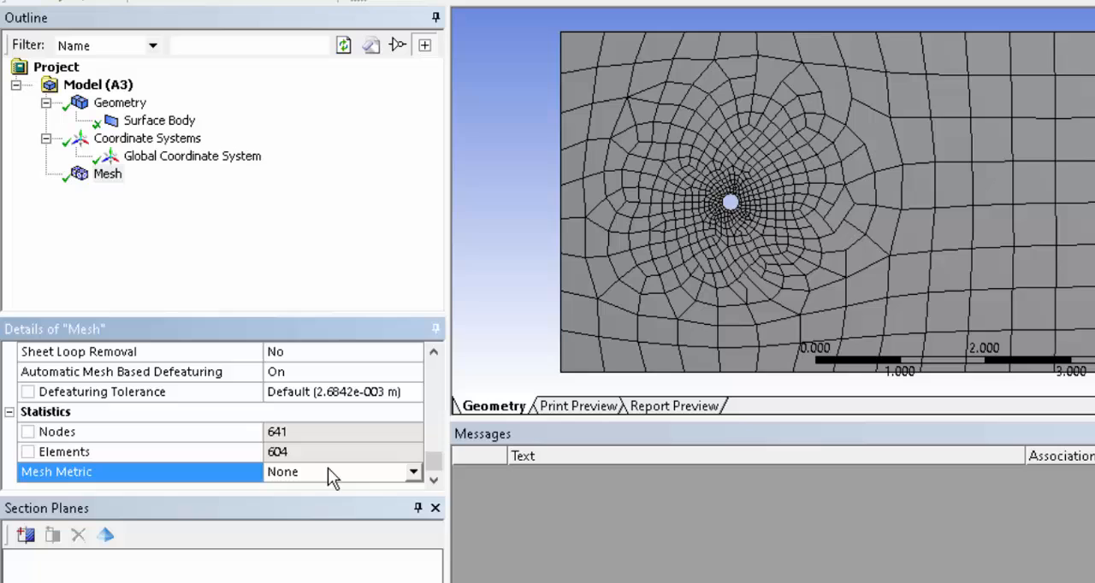
click(414, 473)
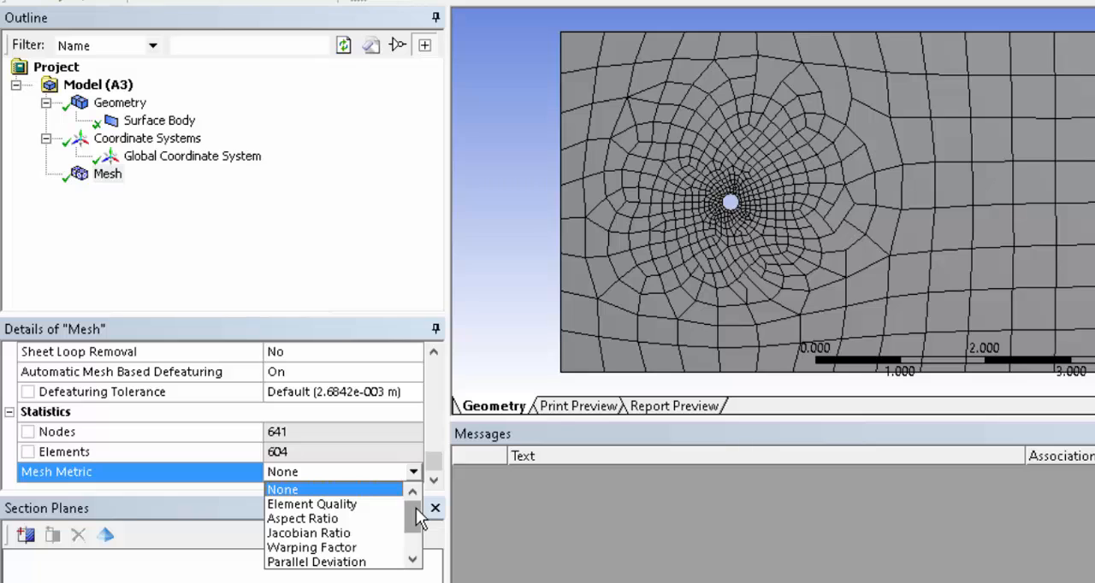
drag(415, 508, 418, 530)
click(333, 548)
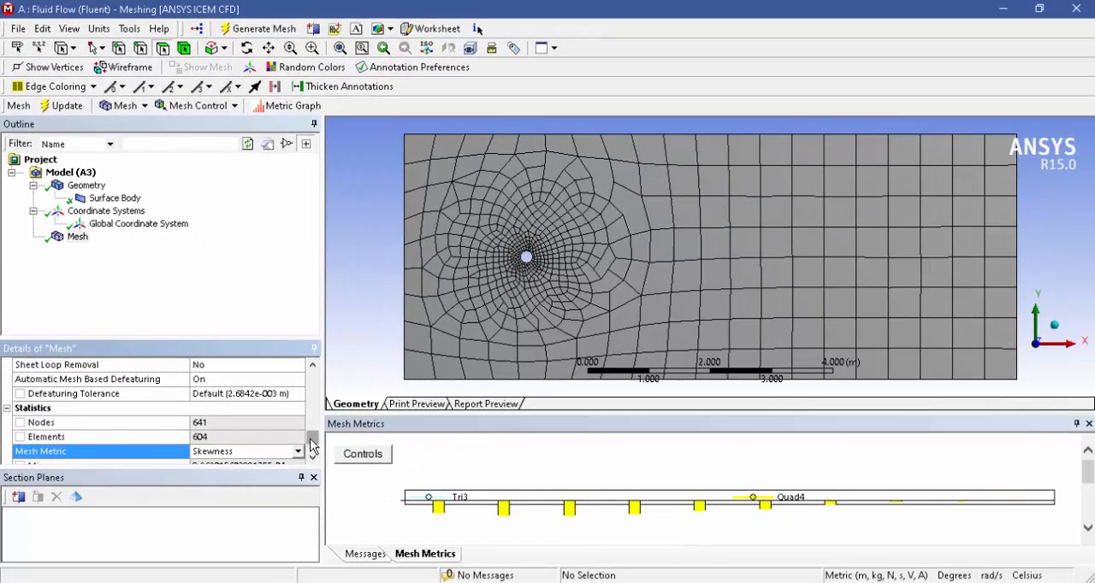
scroll(313, 446, down, 2)
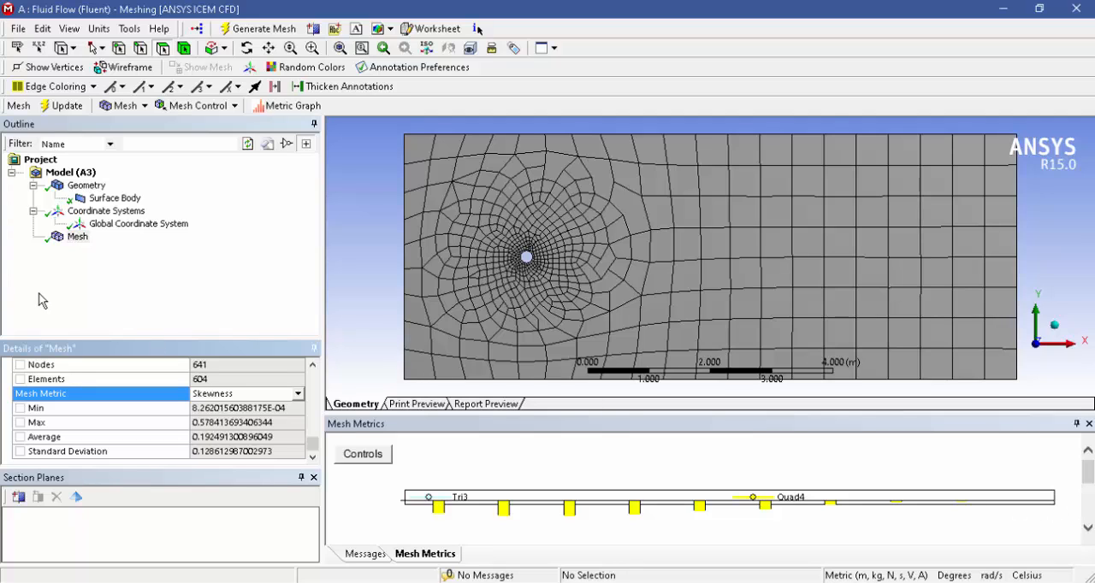
Set the mesh's relevance center to Fine and regenerate the mesh.
click(572, 267)
click(628, 263)
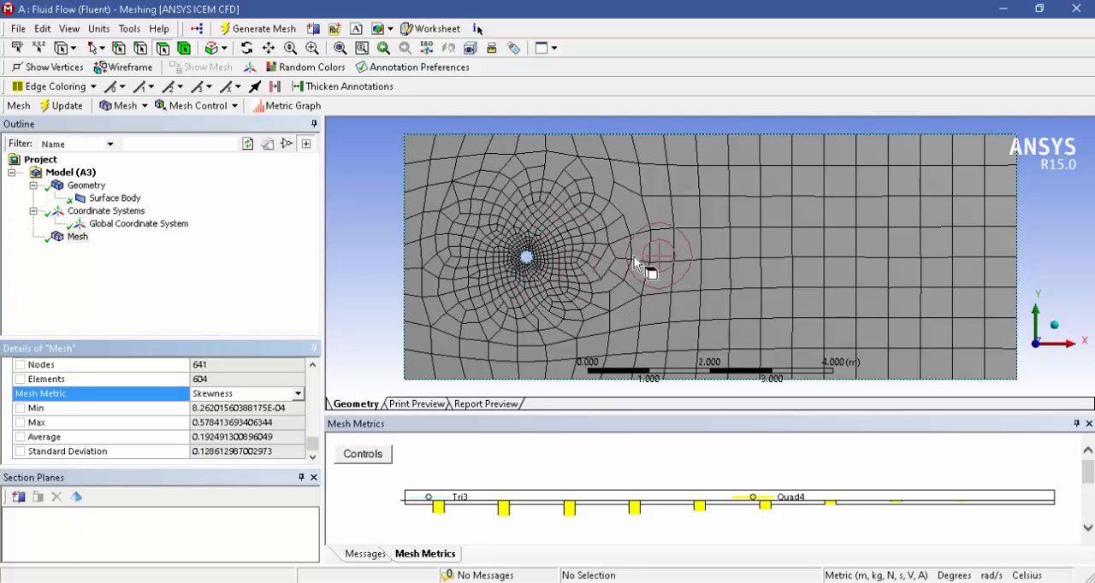
drag(314, 446, 326, 380)
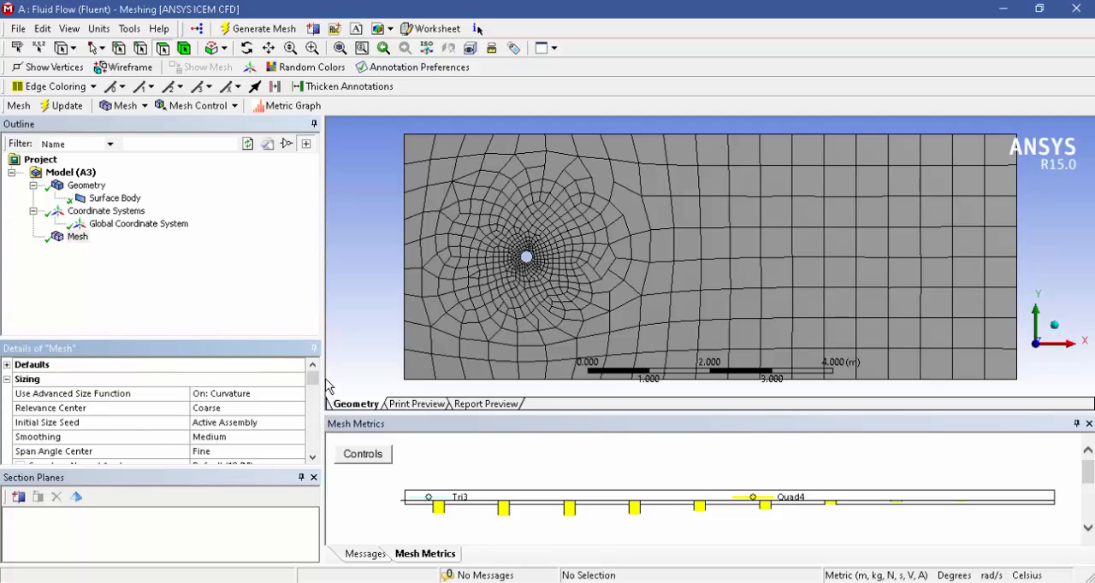
click(275, 410)
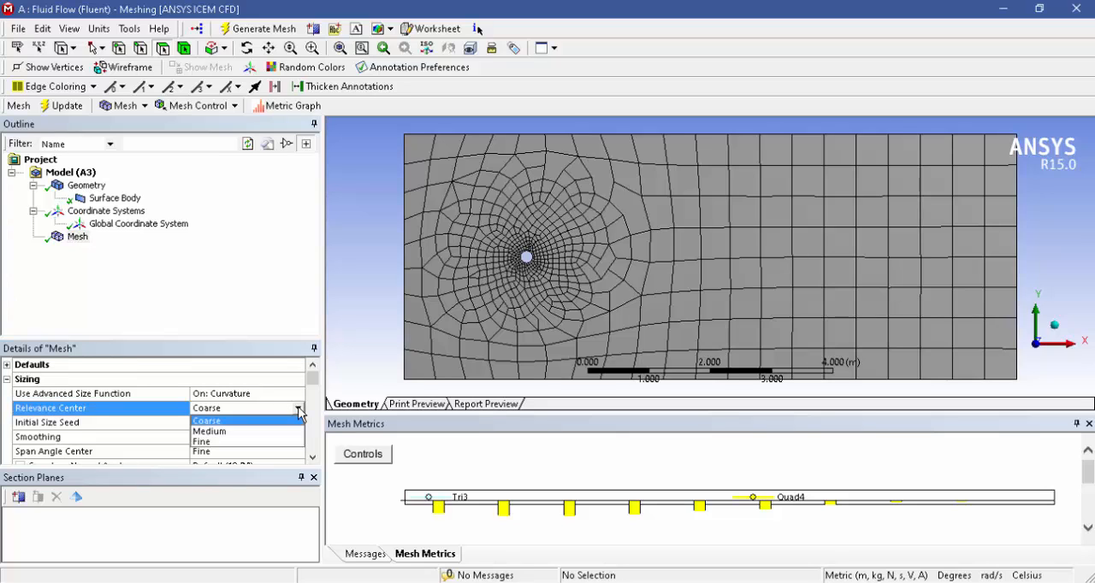
click(298, 408)
click(224, 442)
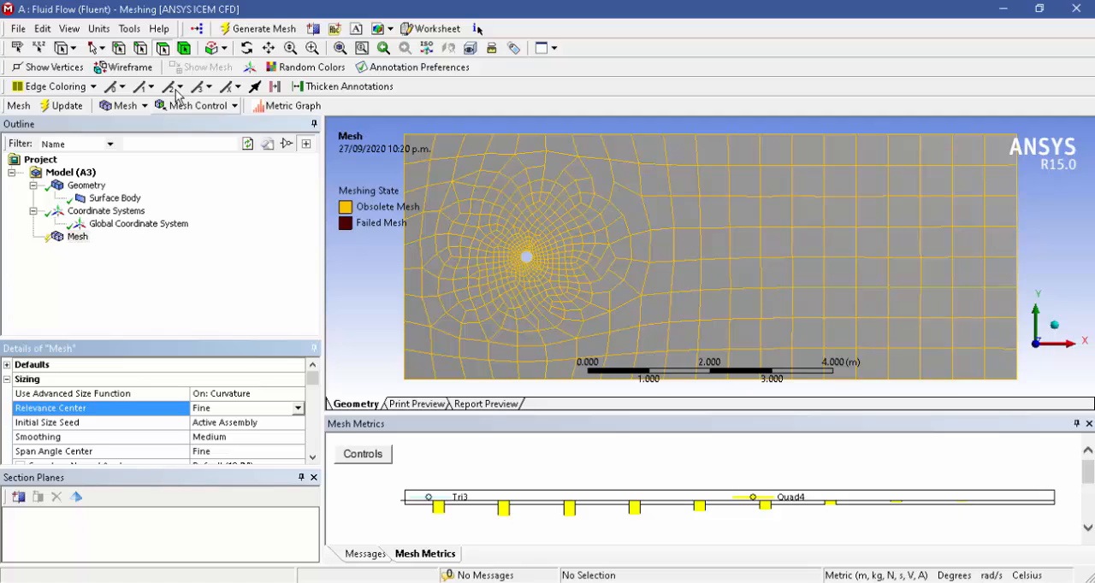
click(222, 32)
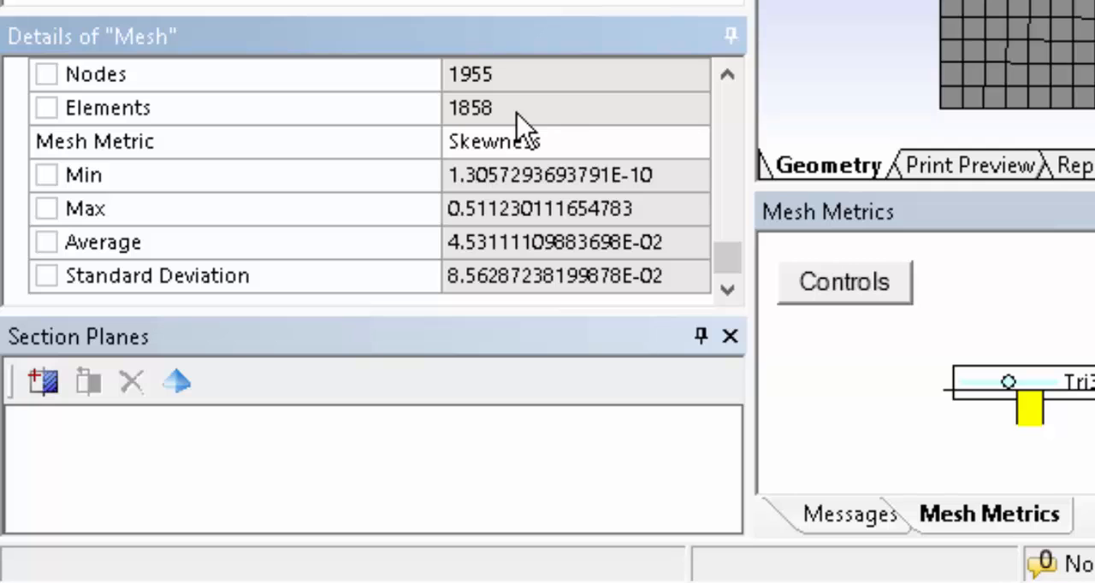
Examine the mesh's curvature normal angle, minimum and maximum sizes, growth rate and minimum edge length settings.
drag(727, 261, 736, 128)
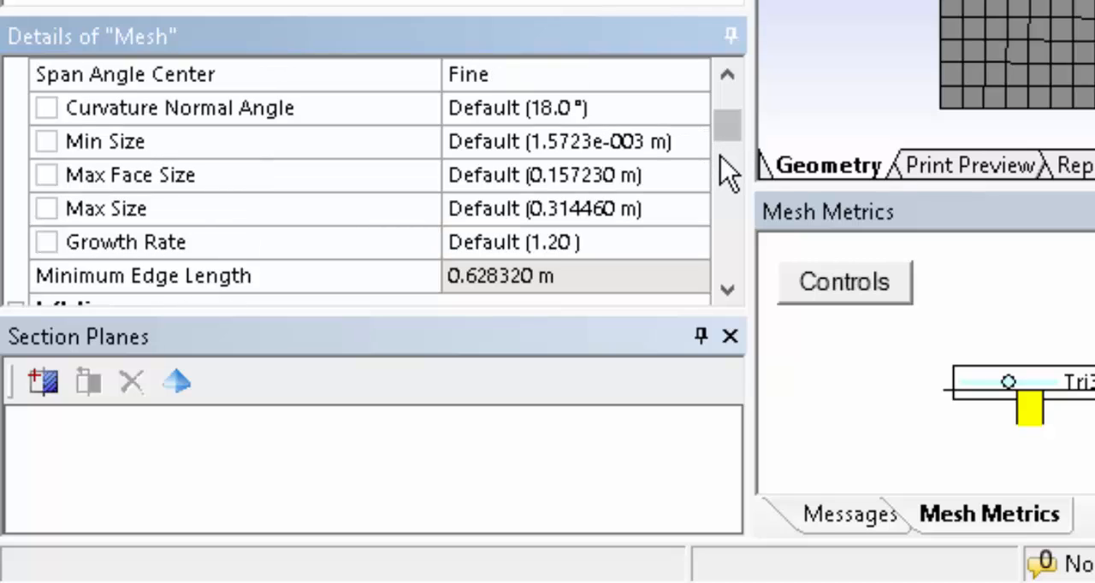
click(387, 120)
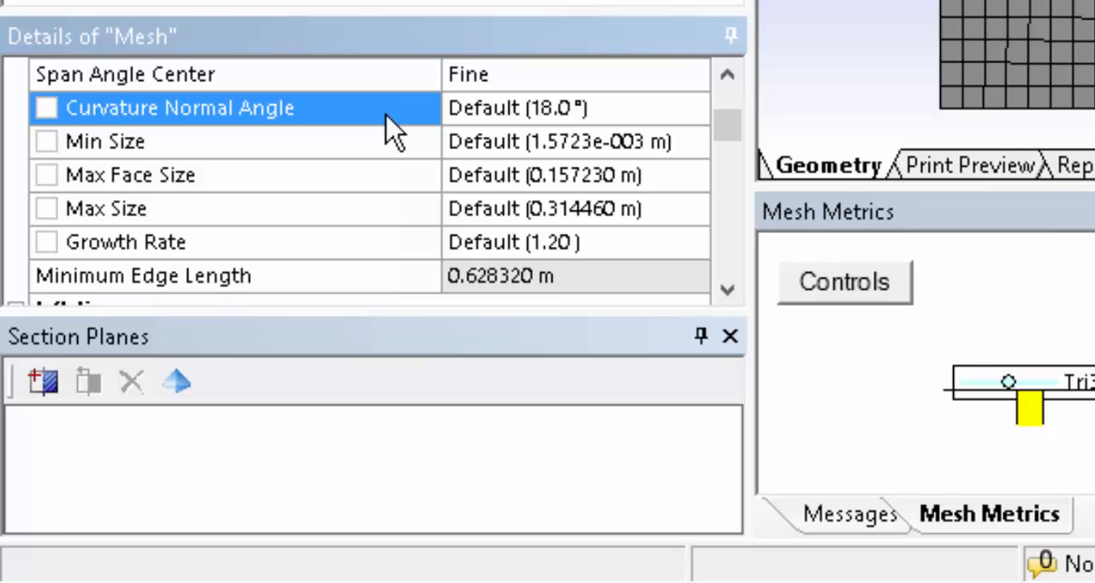
click(390, 144)
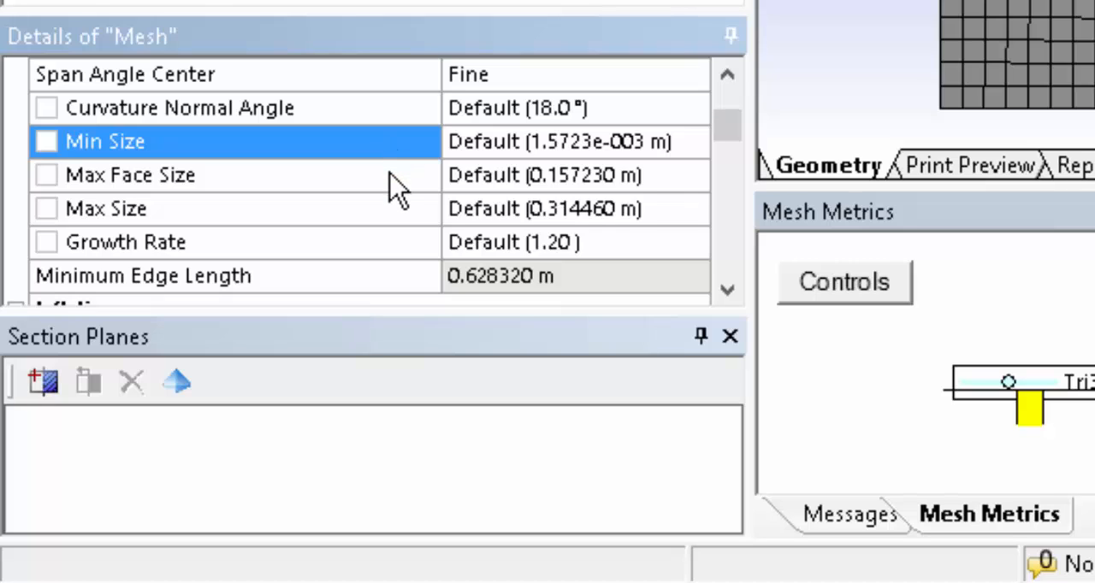
click(391, 179)
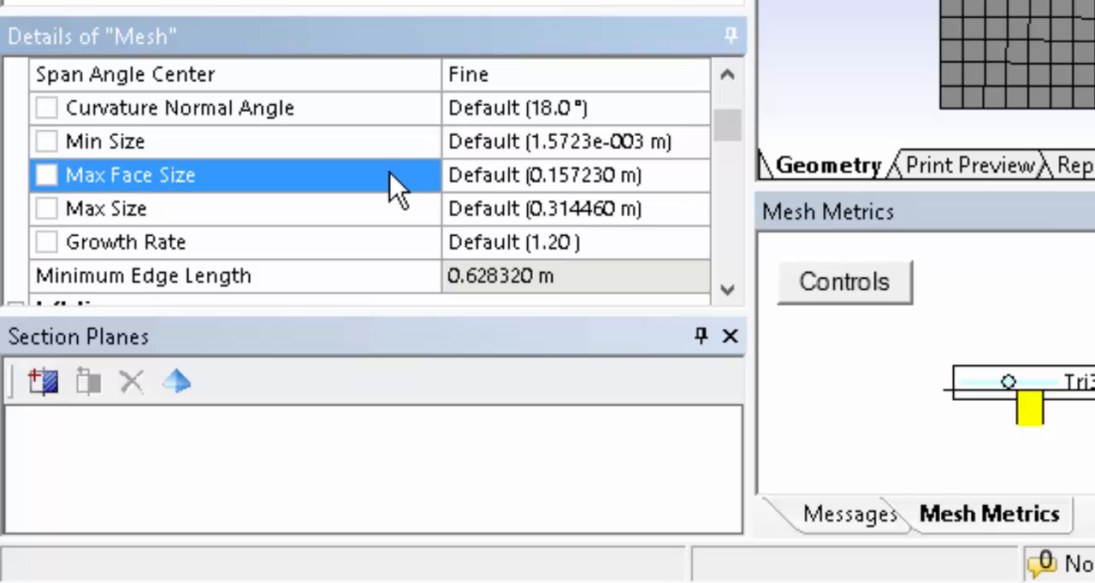
click(396, 224)
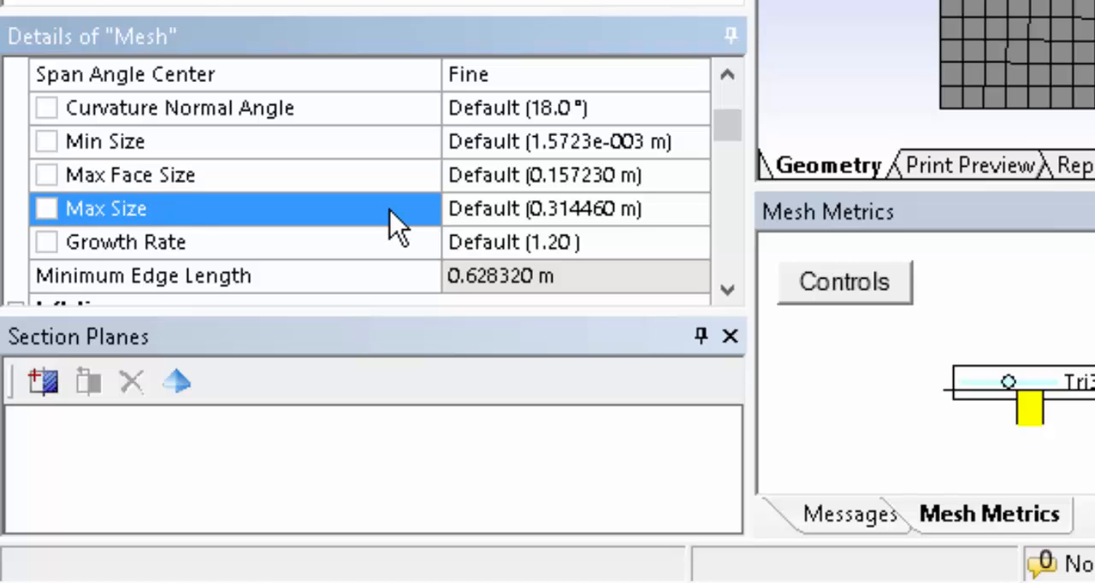
click(394, 253)
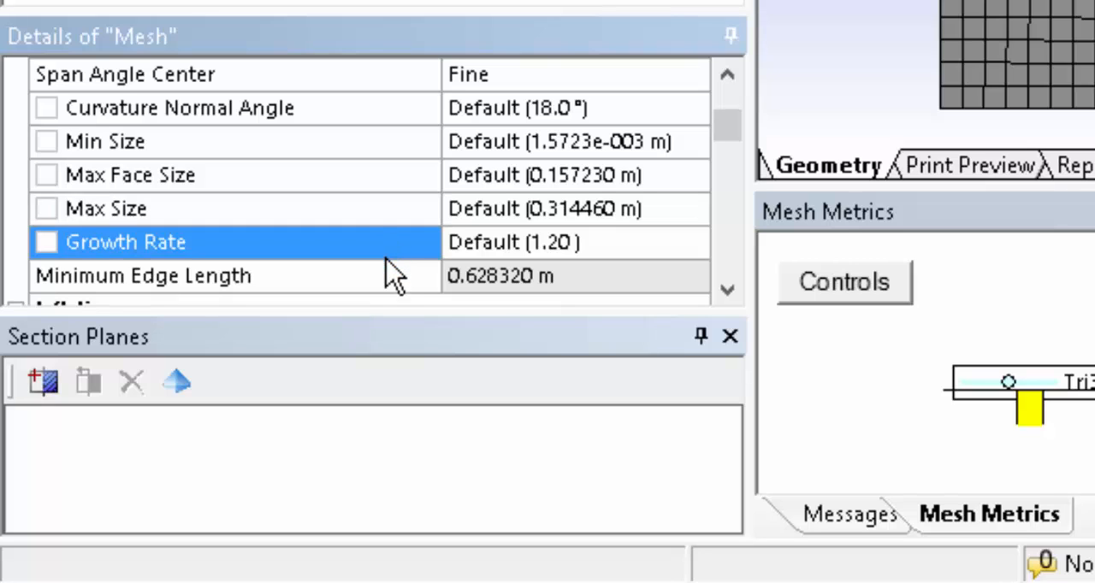
click(396, 286)
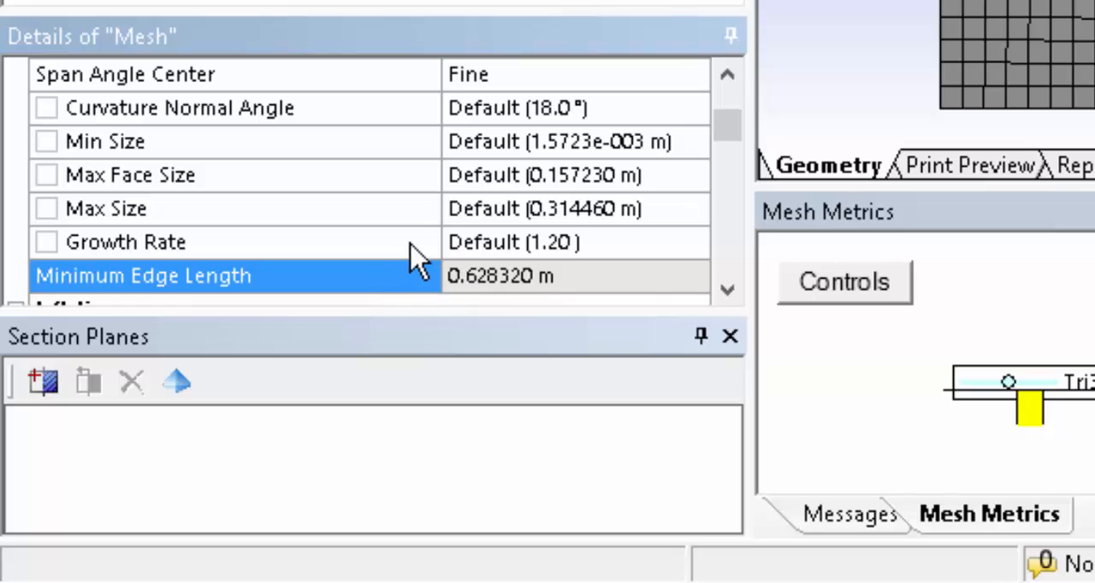
Set both the max face size and the max size of the mesh to 0.05 m.
click(411, 186)
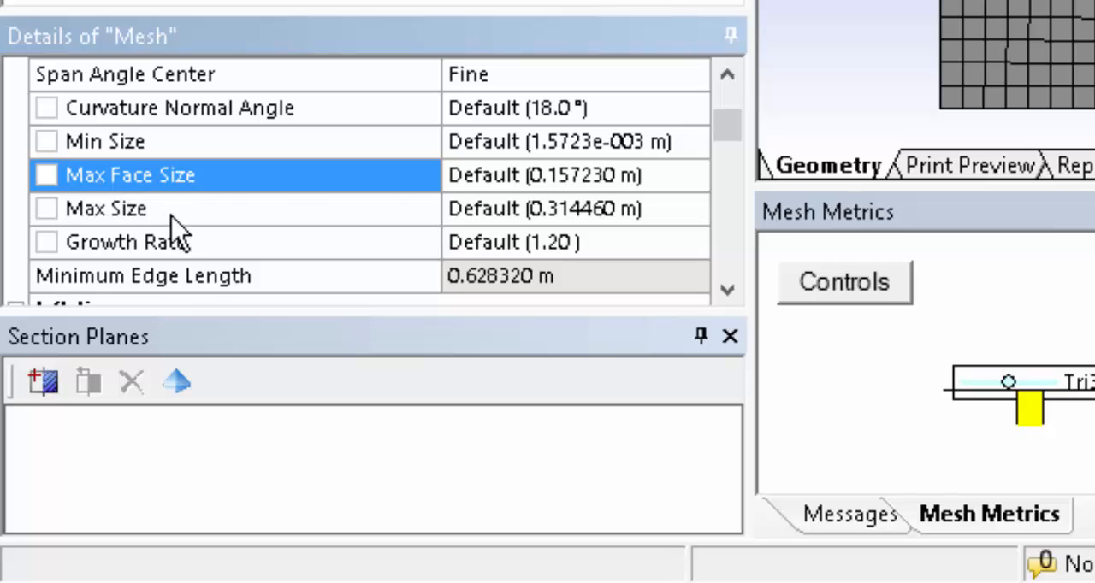
click(508, 176)
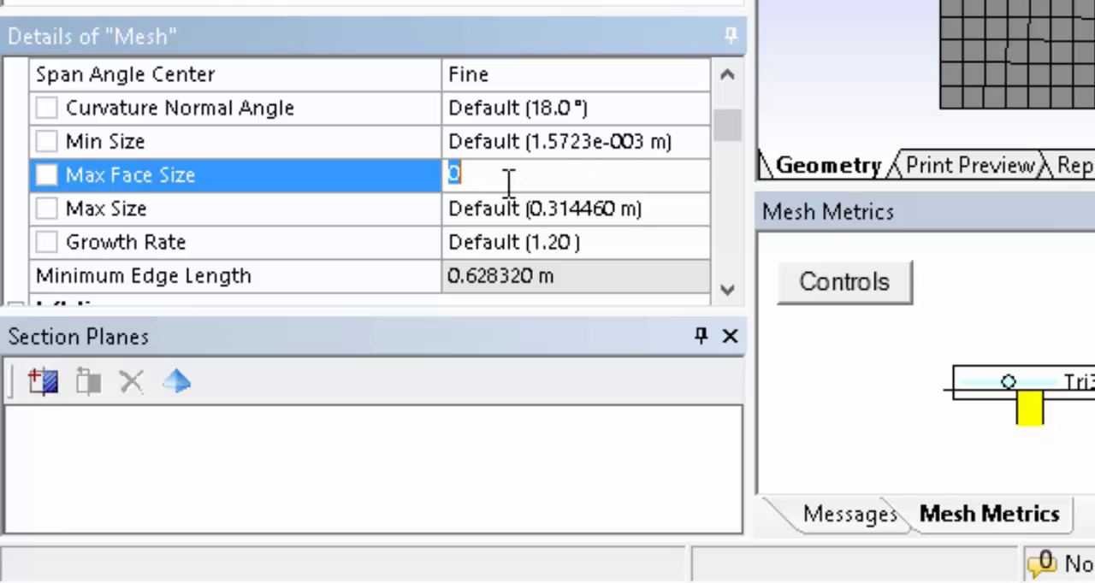
text(0.05)
click(557, 224)
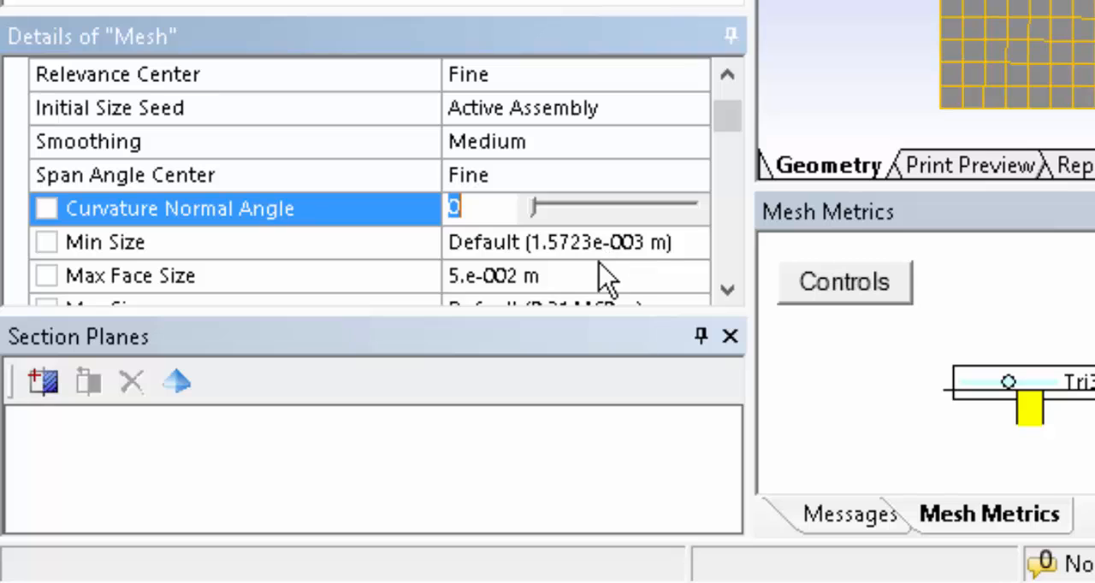
click(727, 291)
click(727, 291)
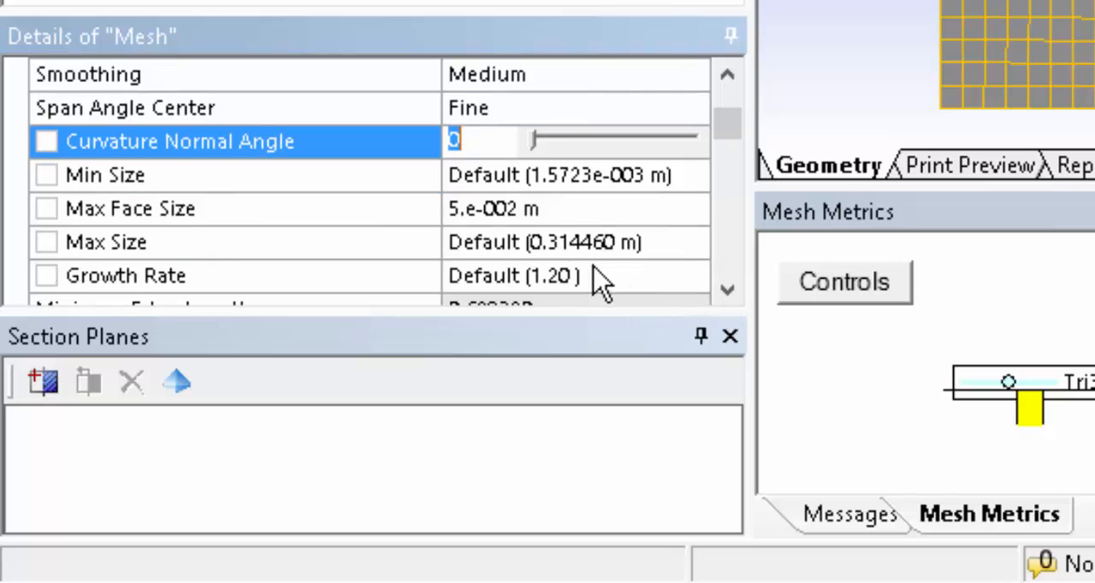
click(598, 243)
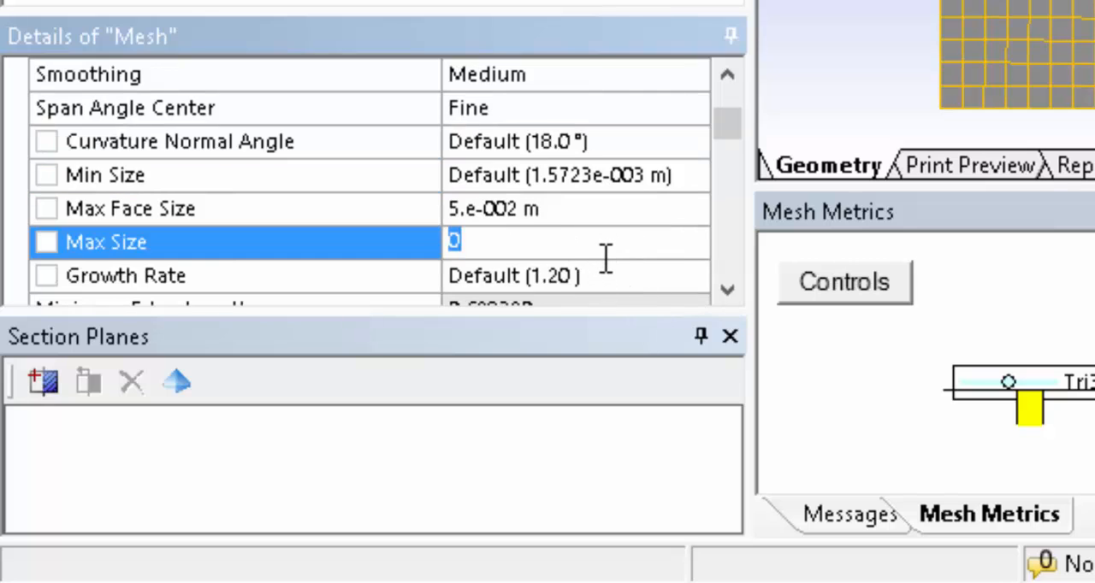
text(0.05)
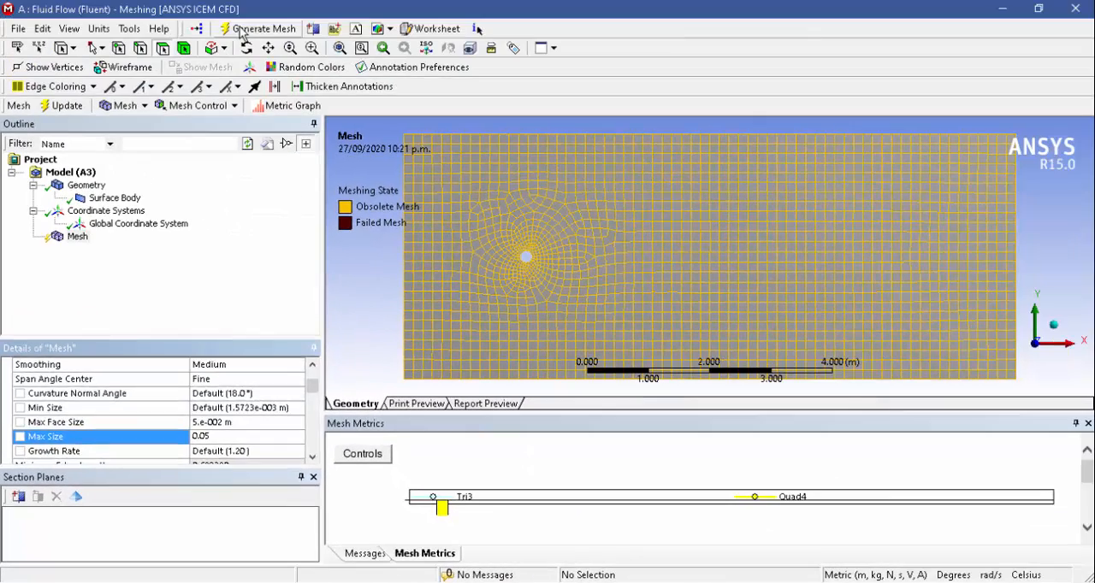
Regenerate the mesh, then check its element count and the cells around the cylinder.
click(243, 30)
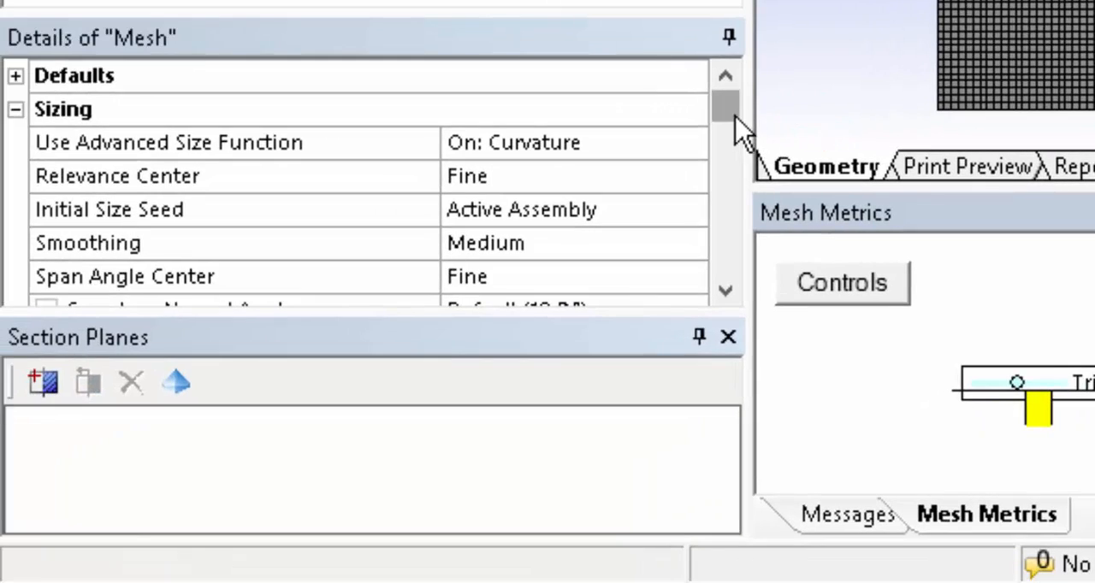
drag(726, 125, 710, 282)
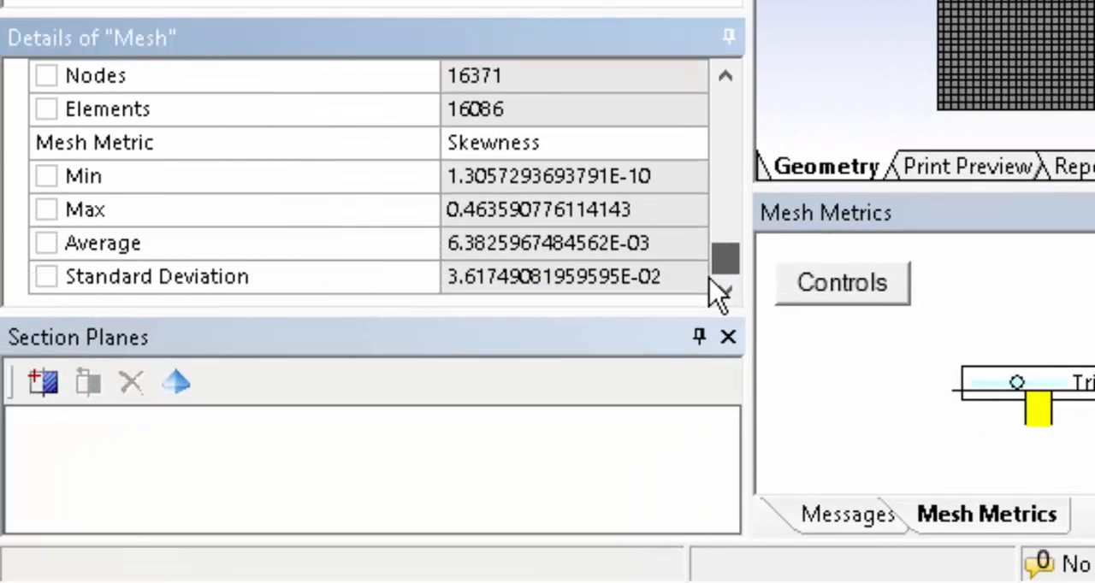
click(496, 108)
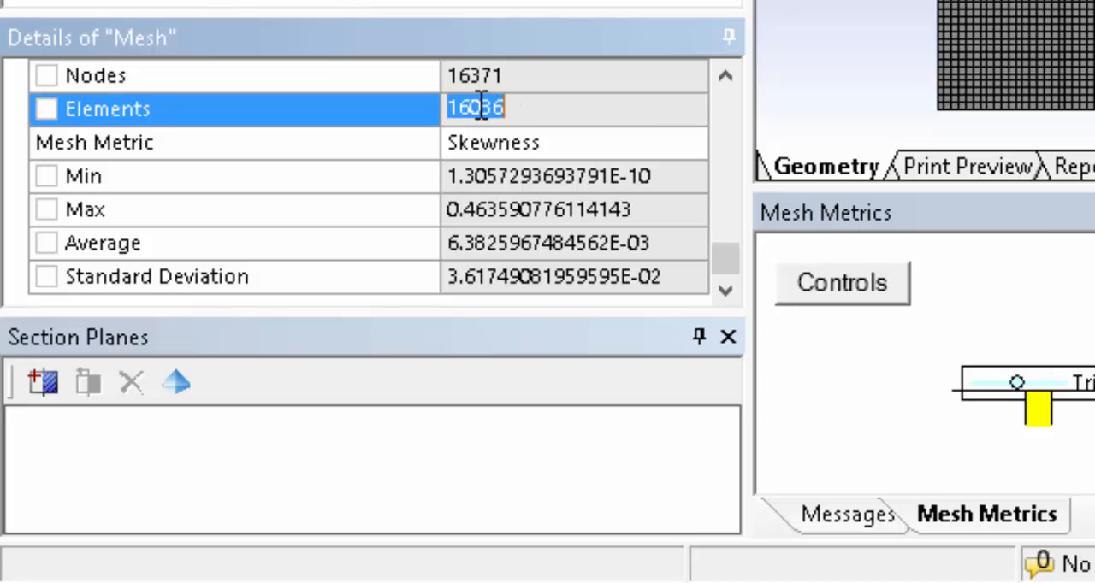
click(481, 107)
drag(473, 107, 511, 103)
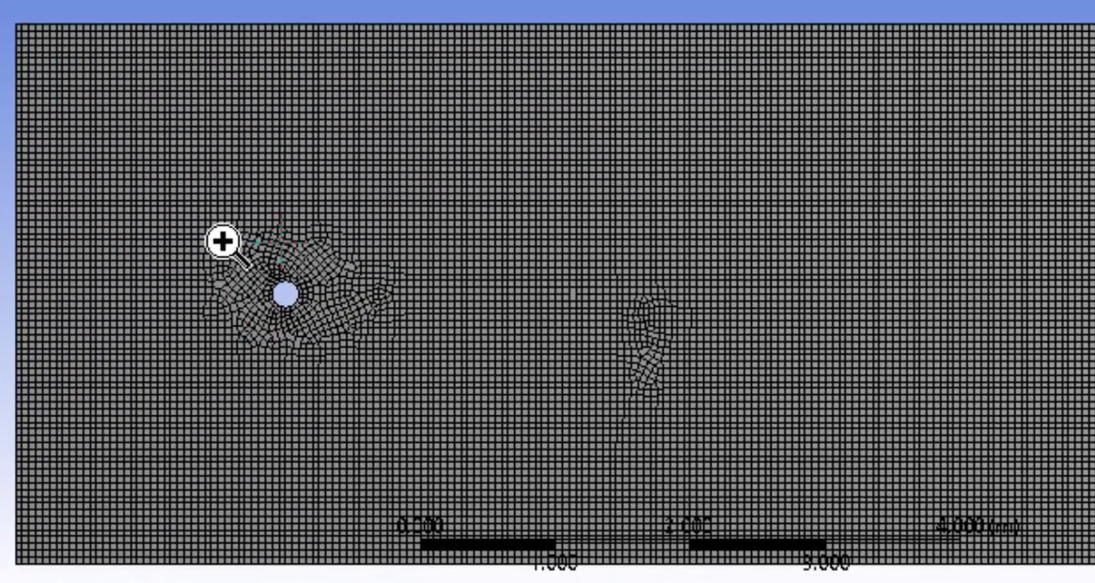
drag(221, 239, 321, 368)
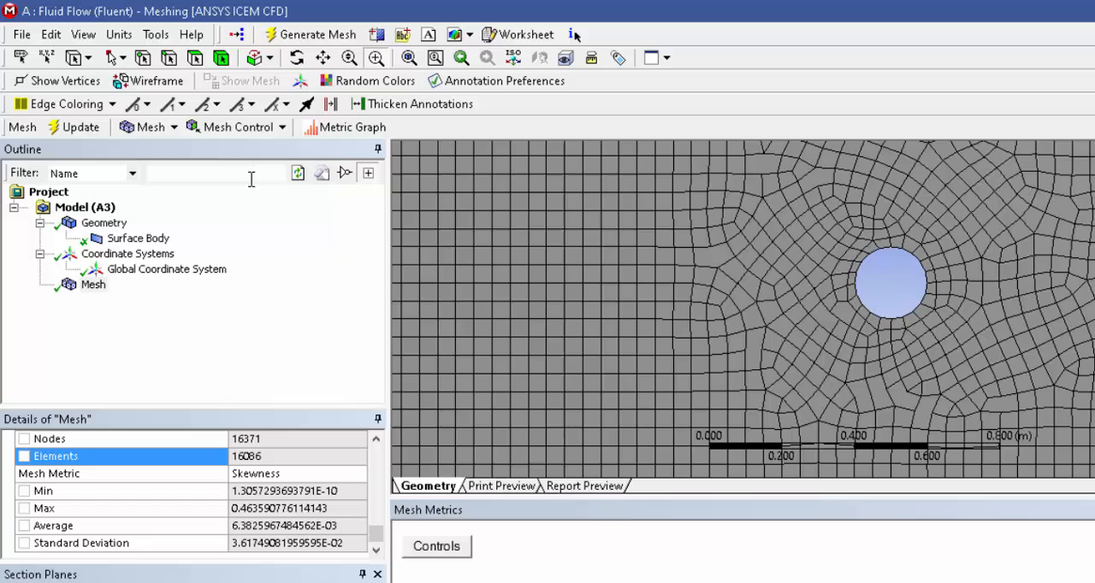
Add a sizing control to the mesh and scope it to the cylinder's circular edge.
click(281, 127)
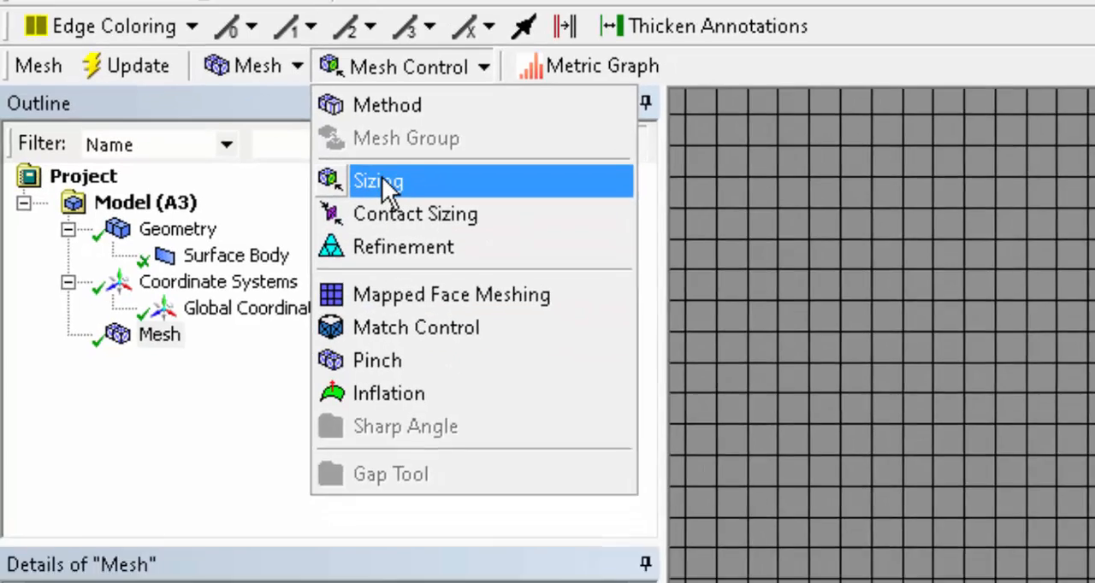
click(432, 209)
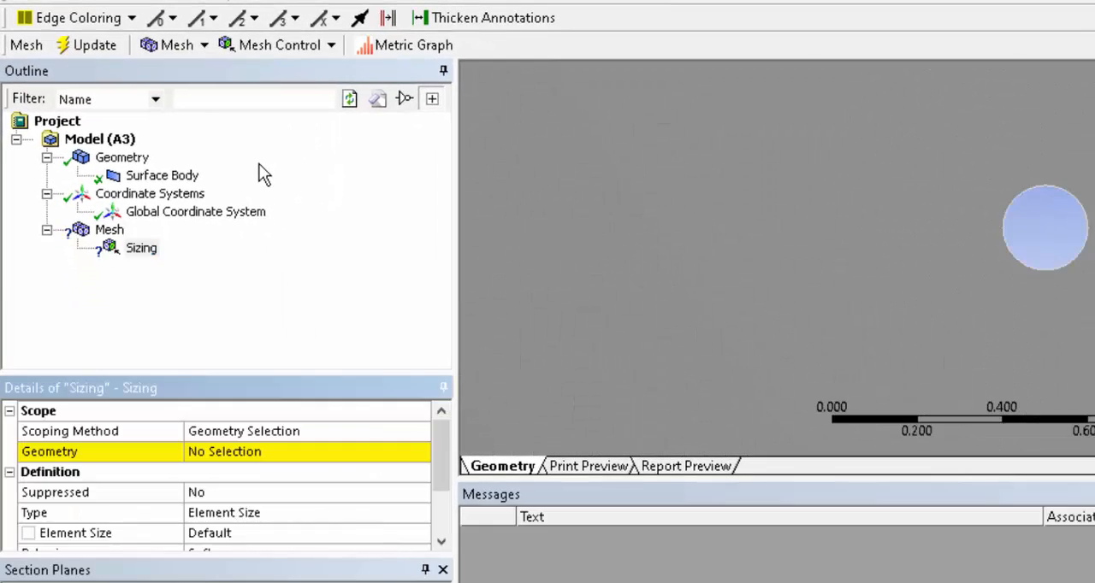
click(230, 456)
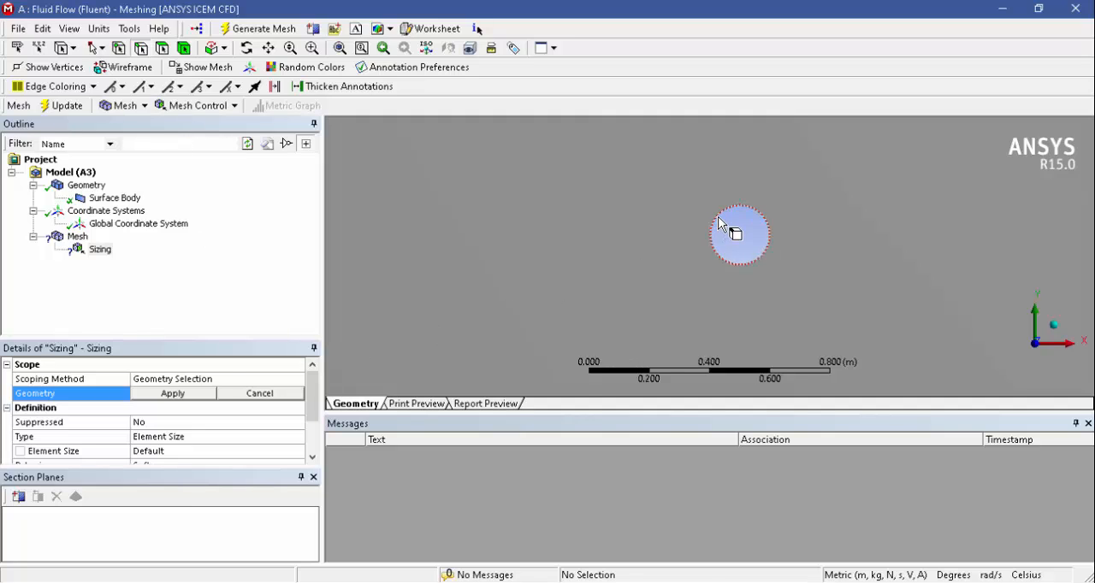
click(718, 215)
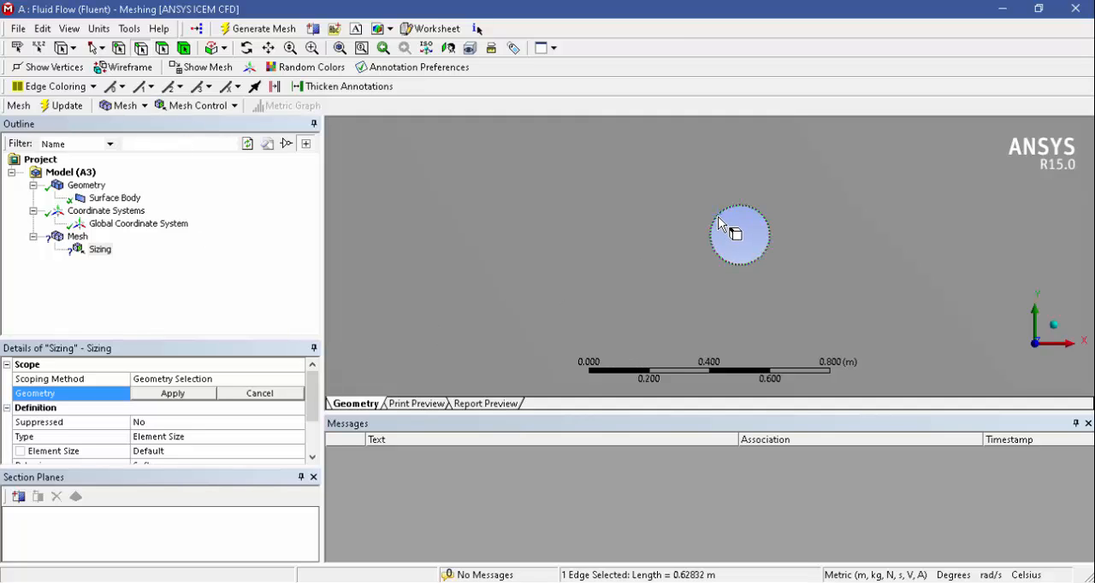
click(192, 394)
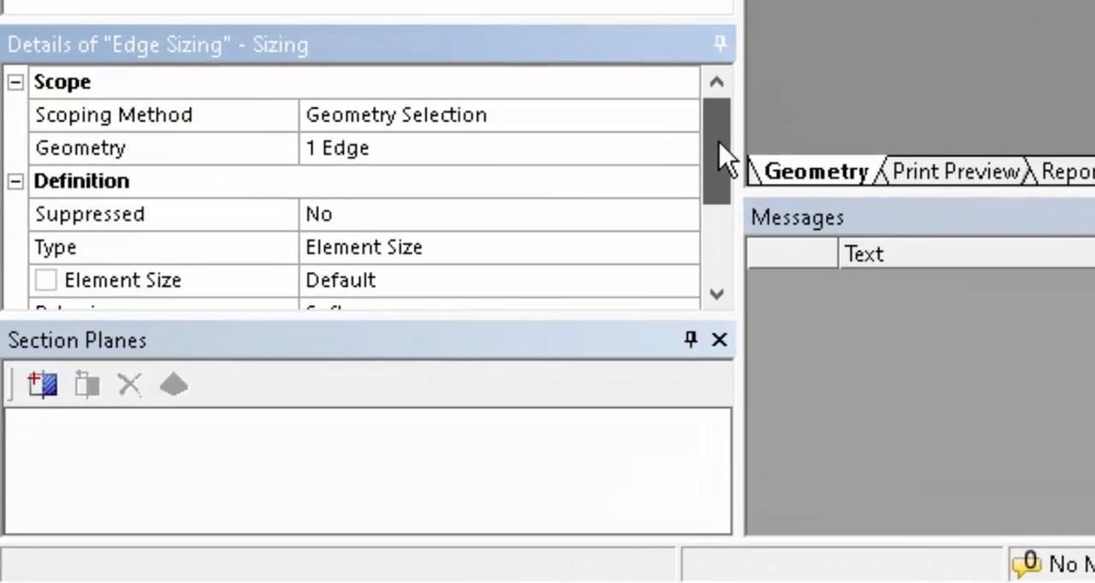
Define the cylinder's edge sizing by element size and set it to 0.01 m.
drag(722, 158, 724, 196)
click(603, 181)
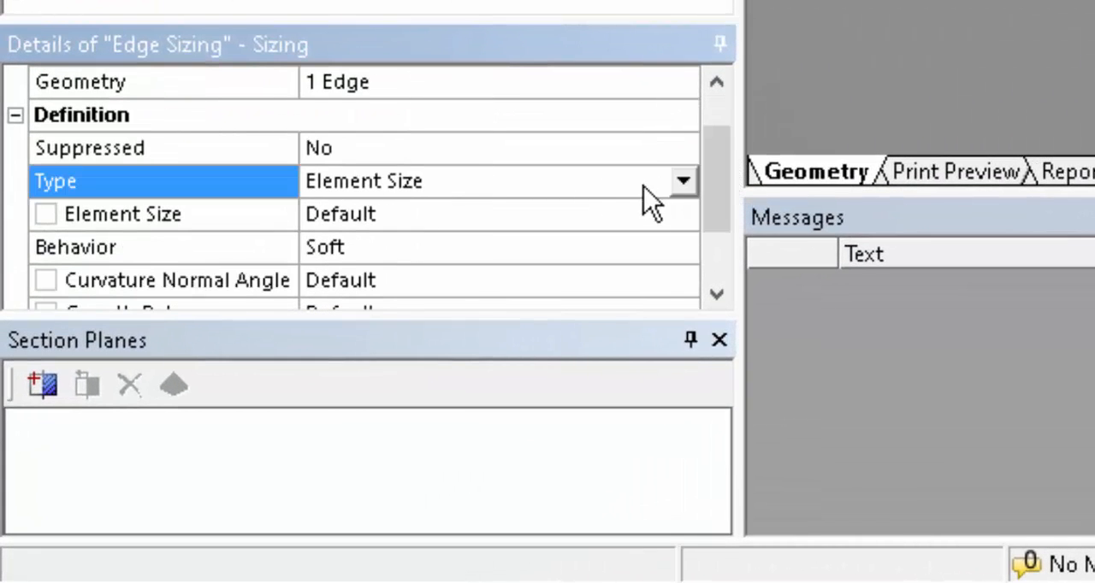
click(681, 182)
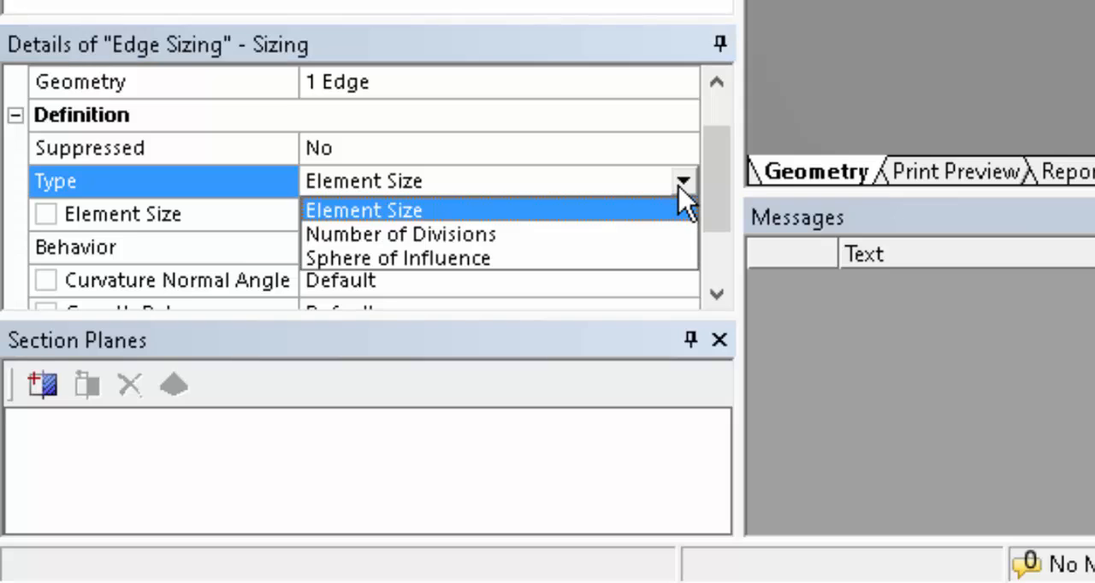
click(541, 211)
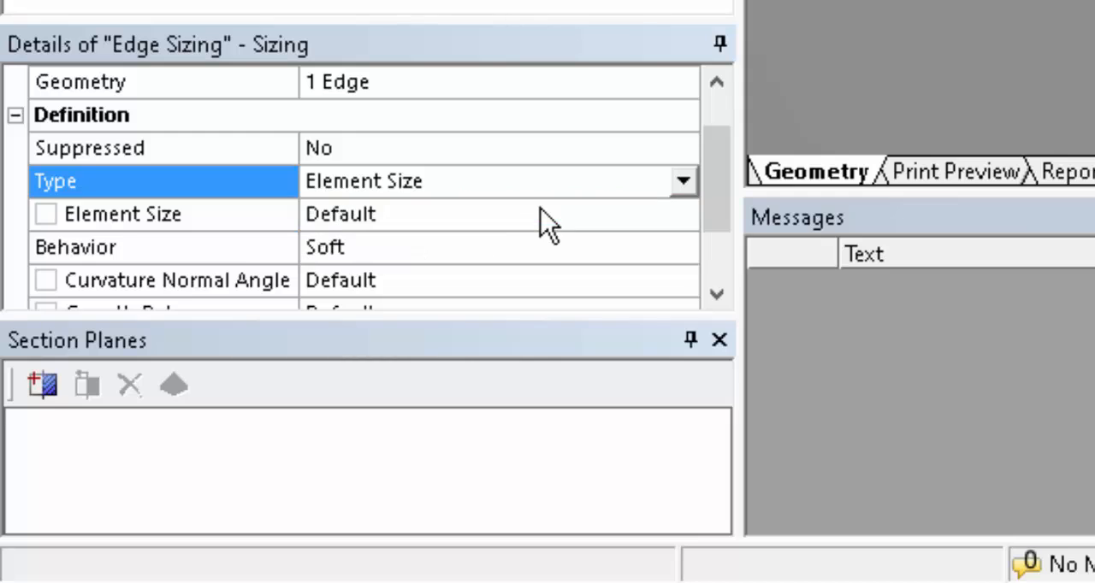
click(426, 216)
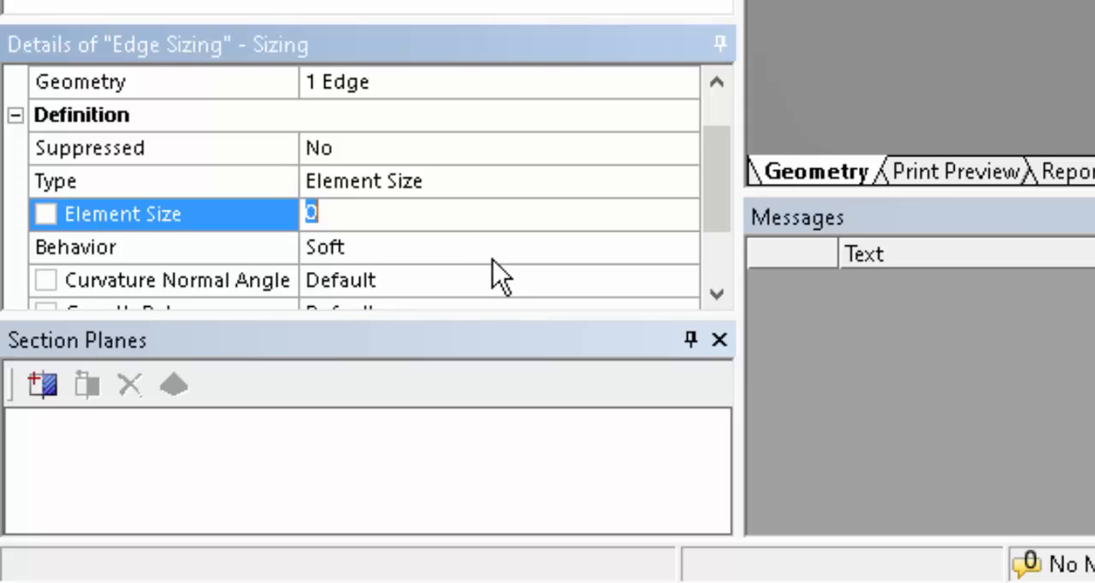
text(0.0)
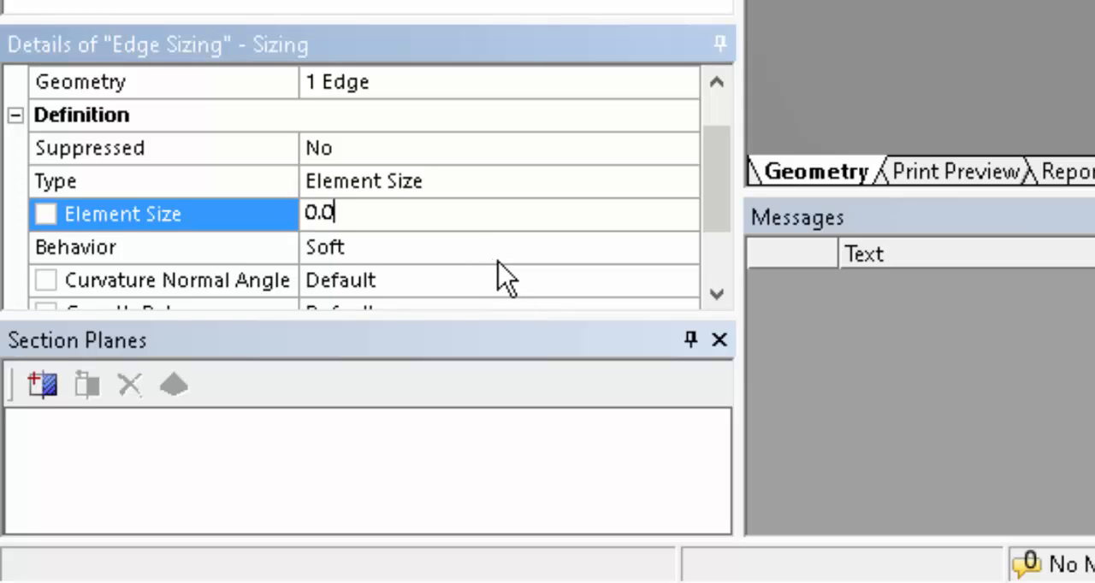
text(1)
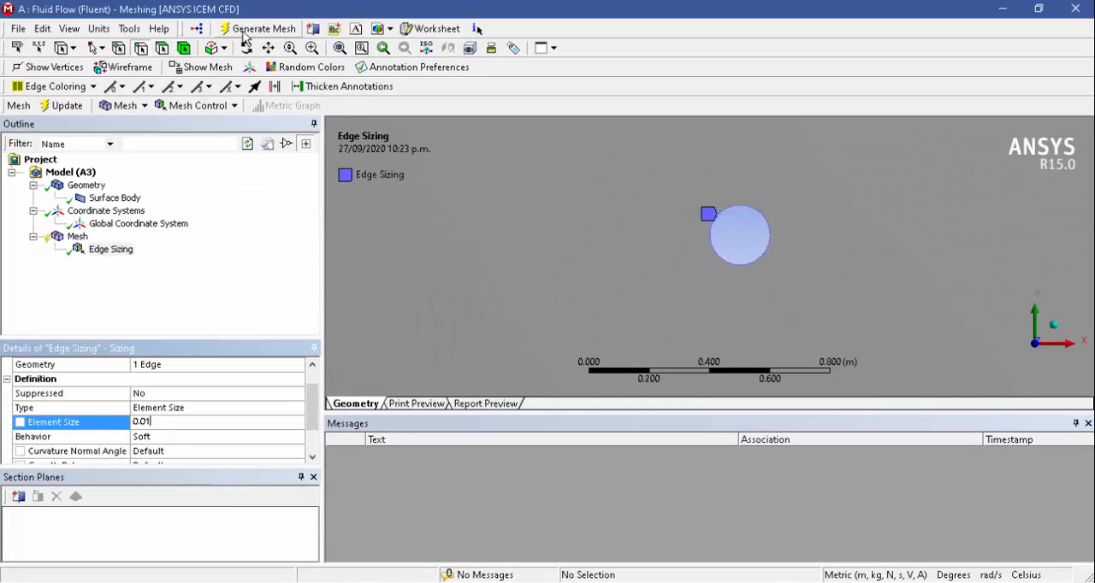
Regenerate the mesh and check its element count and skewness statistics.
click(243, 32)
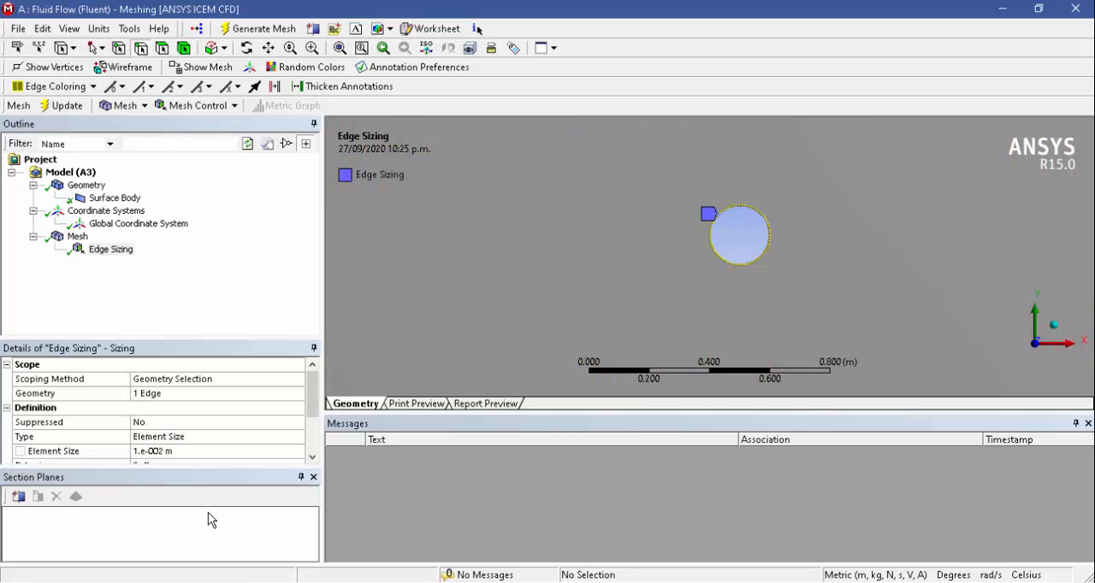
click(78, 237)
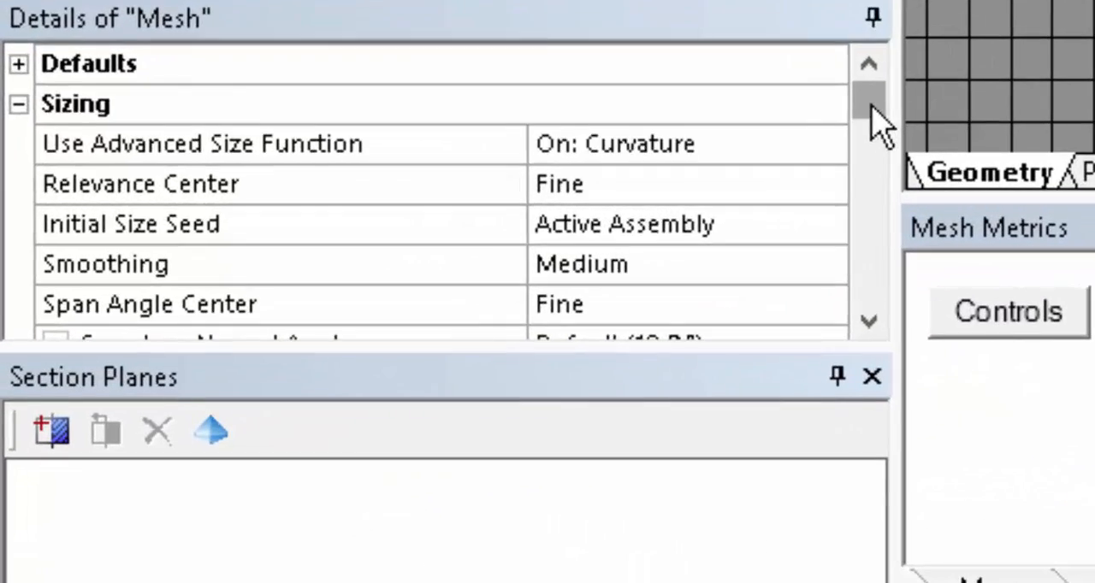
drag(871, 107, 863, 313)
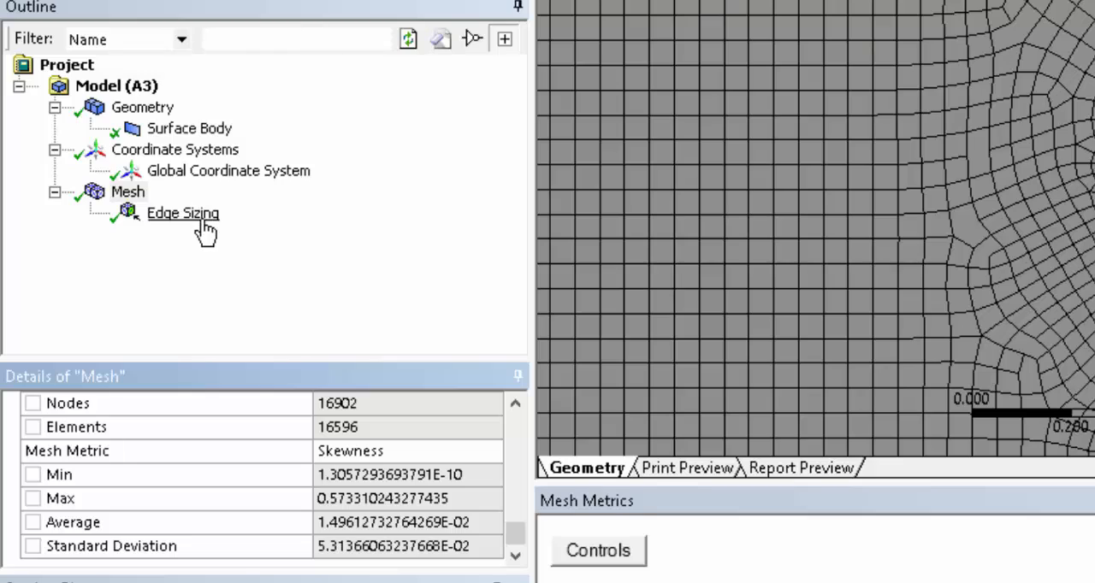
Set the element size of the cylinder's edge sizing to 0.0075 m.
click(208, 221)
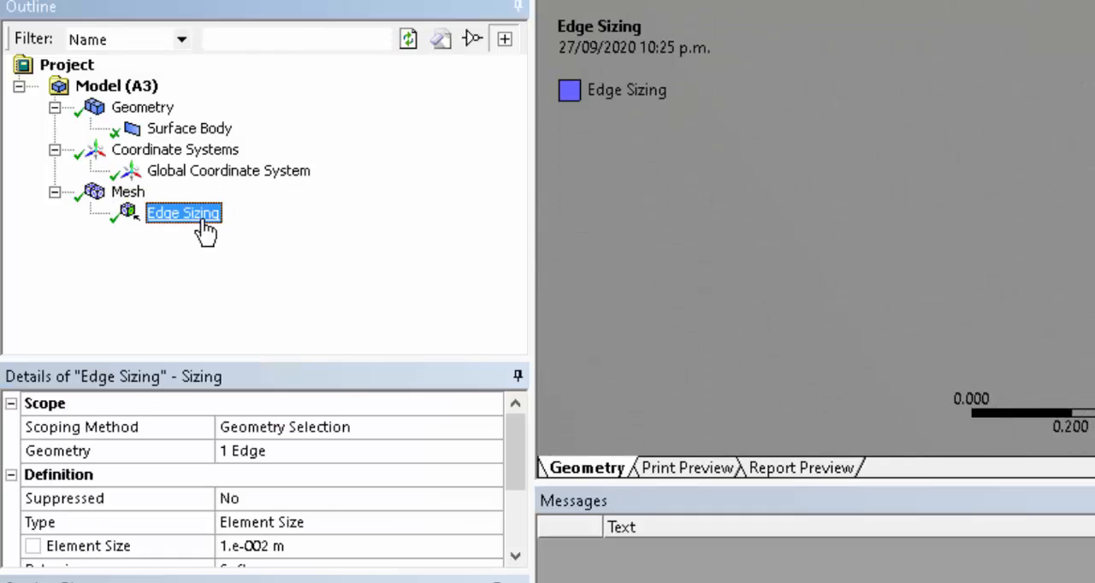
click(271, 547)
click(246, 546)
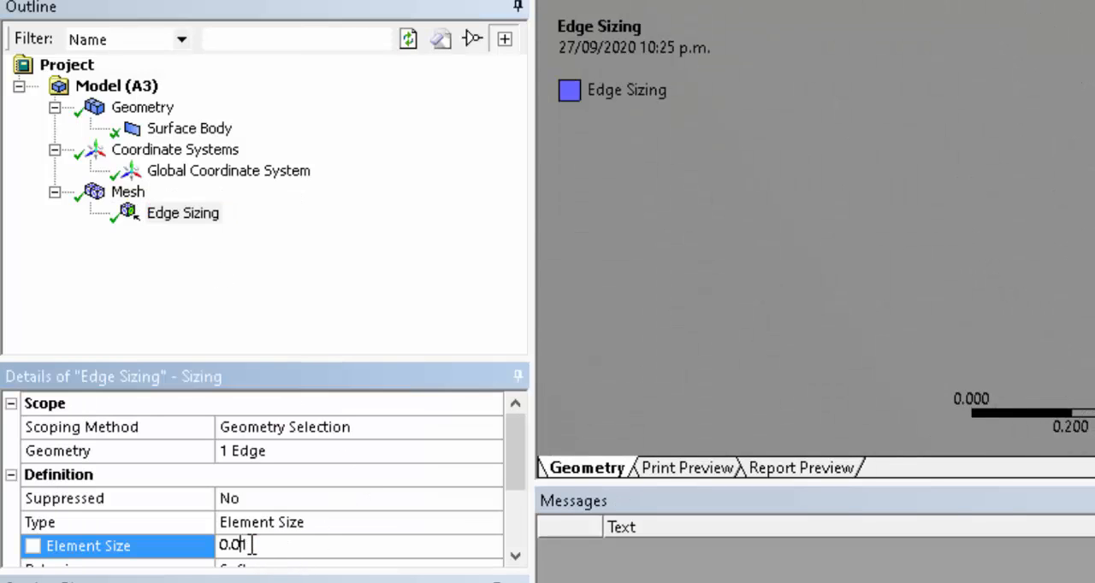
drag(243, 545, 253, 546)
text(075)
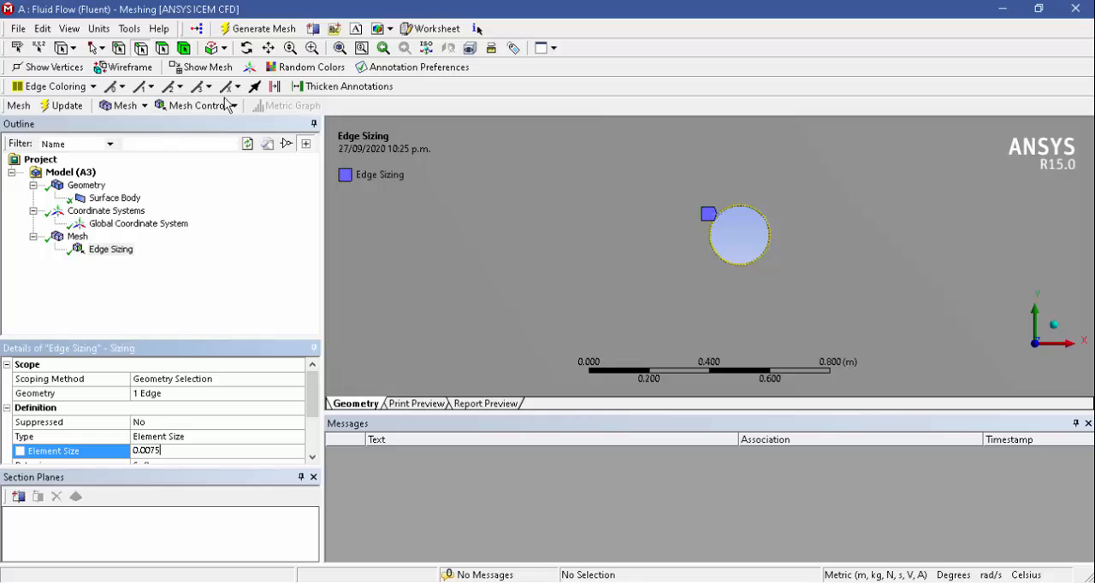
Regenerate the mesh with the finer edge sizing, then check its skewness statistics and the cells around the cylinder.
click(228, 30)
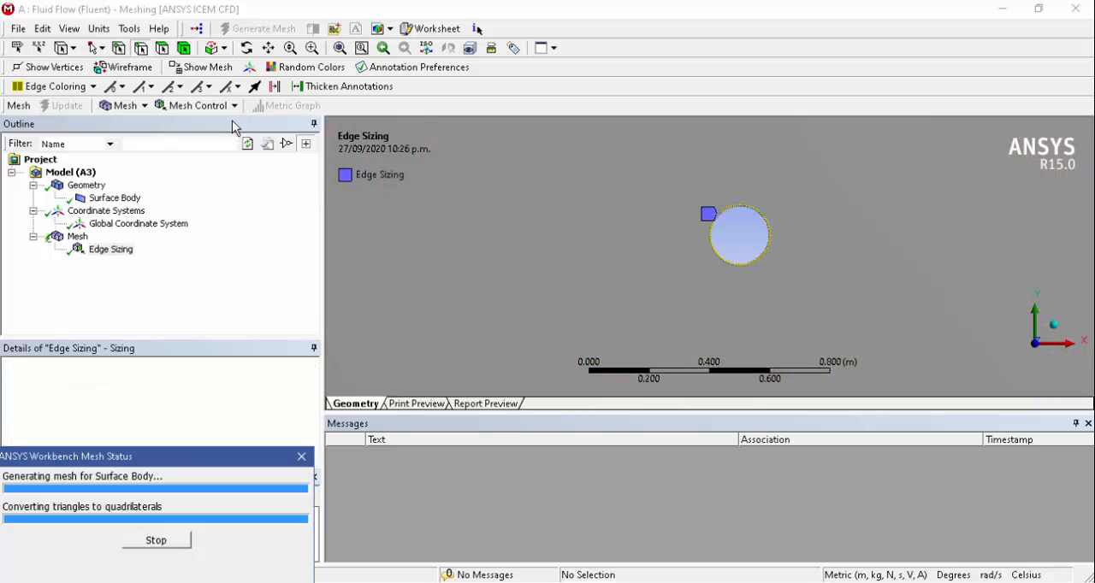
click(74, 239)
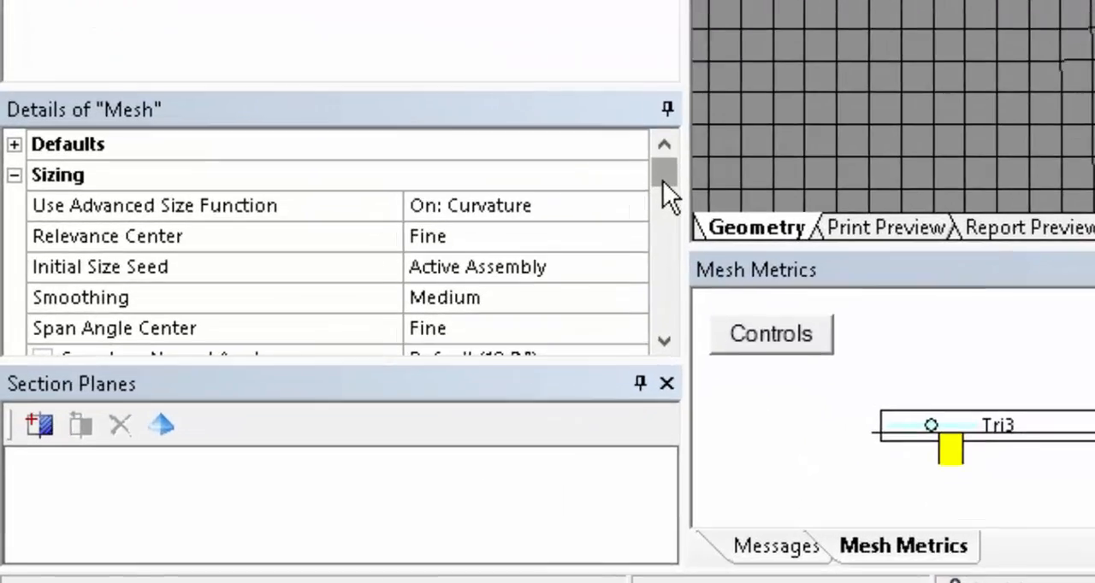
drag(422, 329, 425, 393)
drag(803, 266, 811, 286)
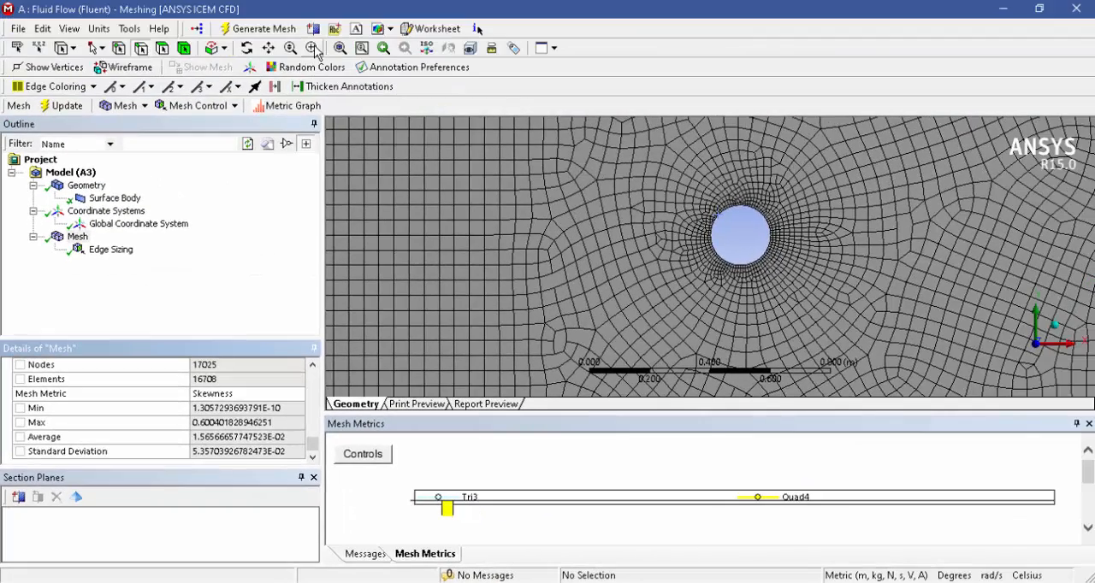
click(313, 49)
drag(658, 166, 826, 325)
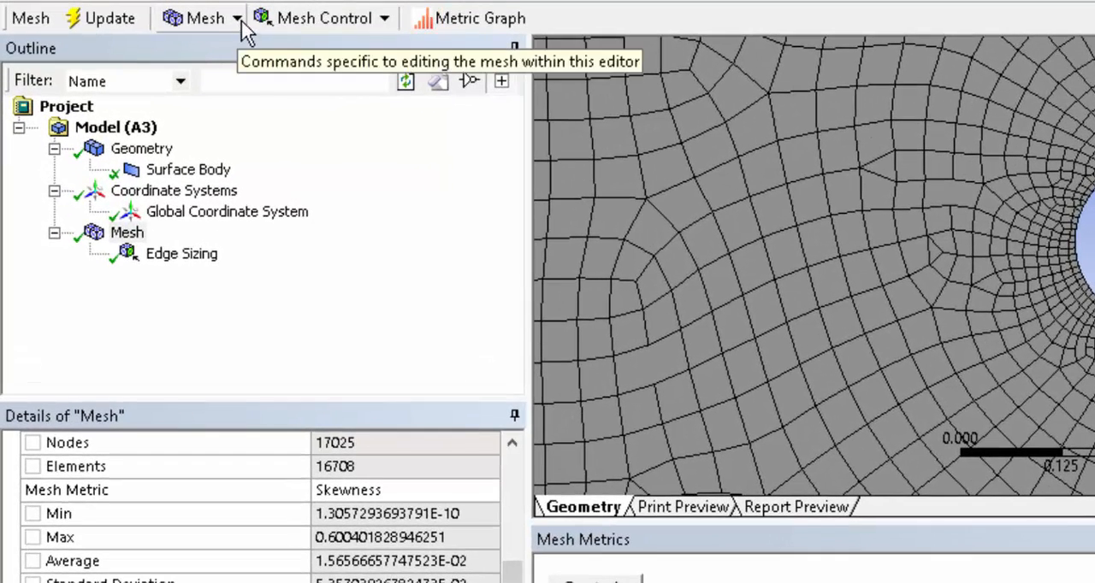
Add an inflation control to the mesh and scope its geometry to the fluid domain face surrounding the cylinder.
click(377, 25)
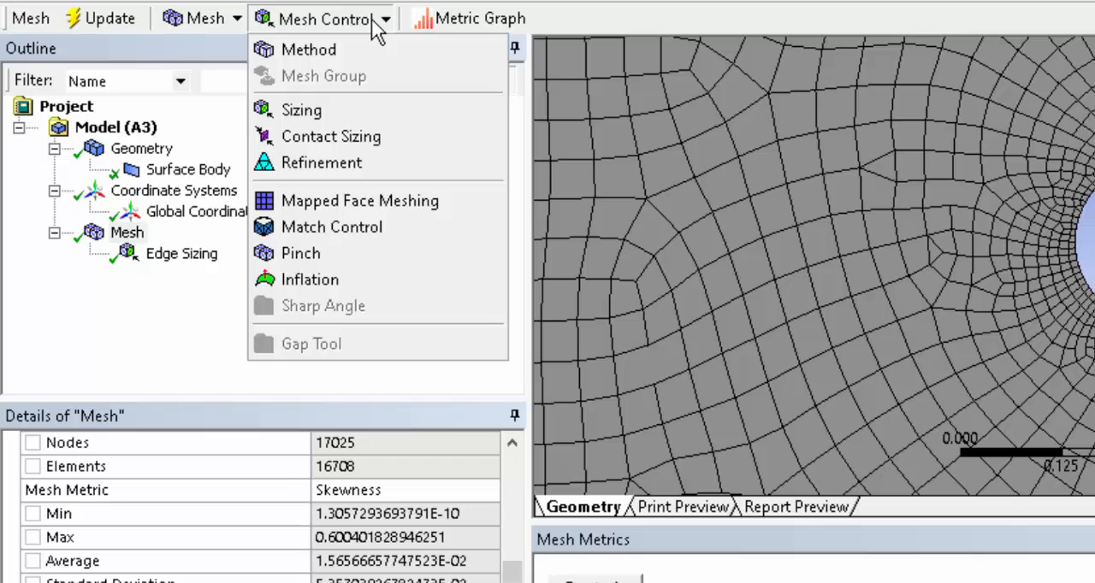
click(312, 281)
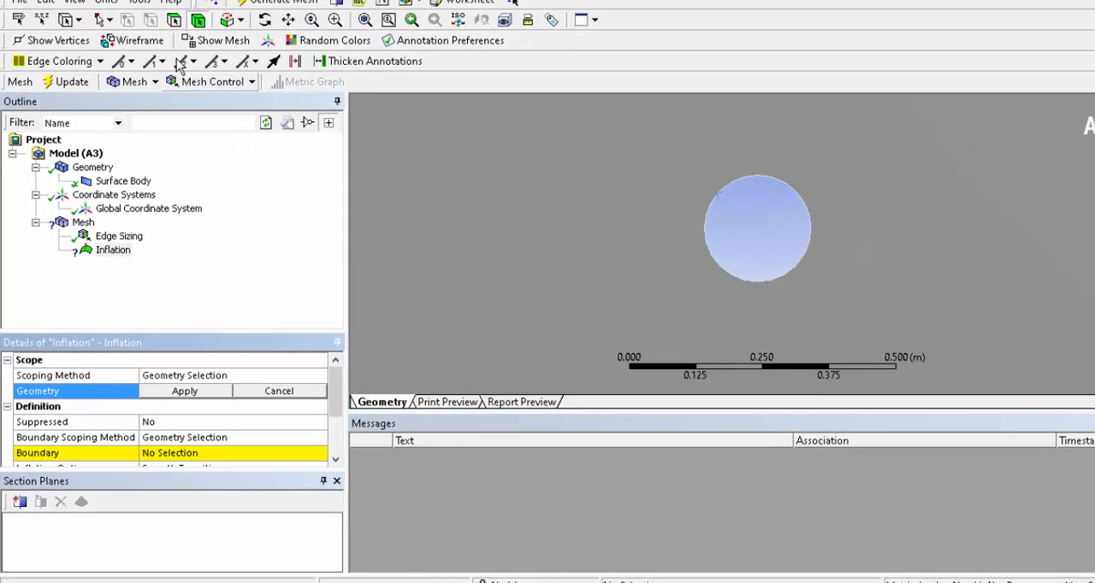
click(176, 23)
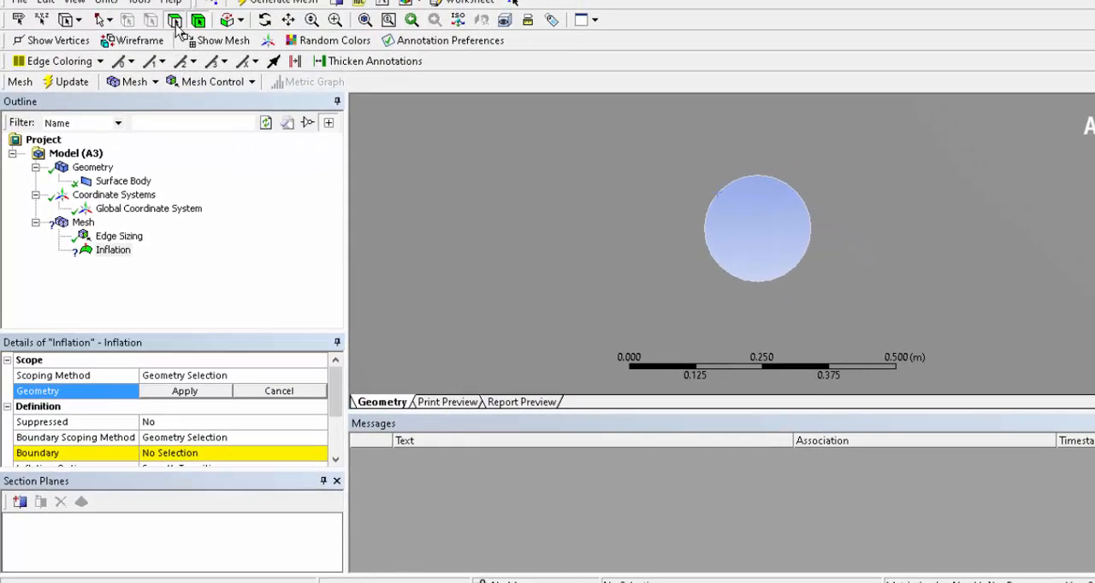
click(503, 243)
click(211, 394)
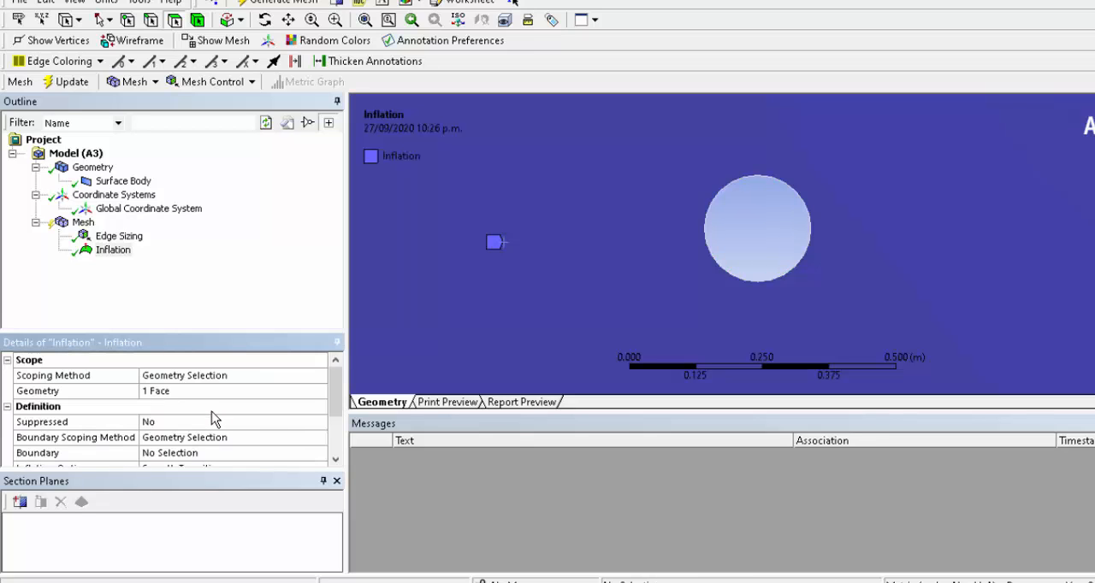
Assign the cylinder's circular edge as the boundary of the inflation control.
click(217, 454)
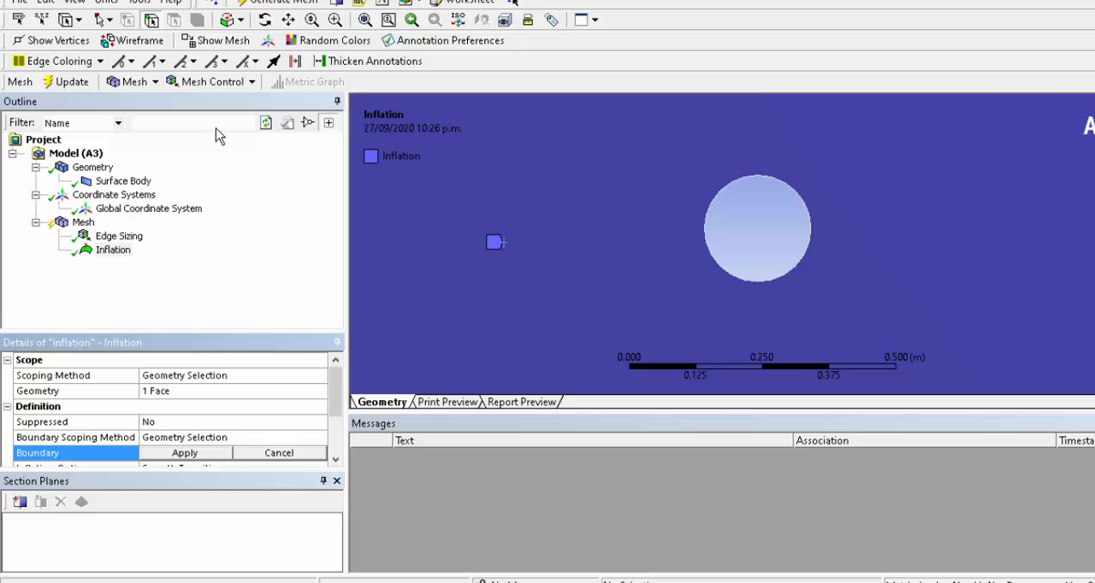
click(713, 205)
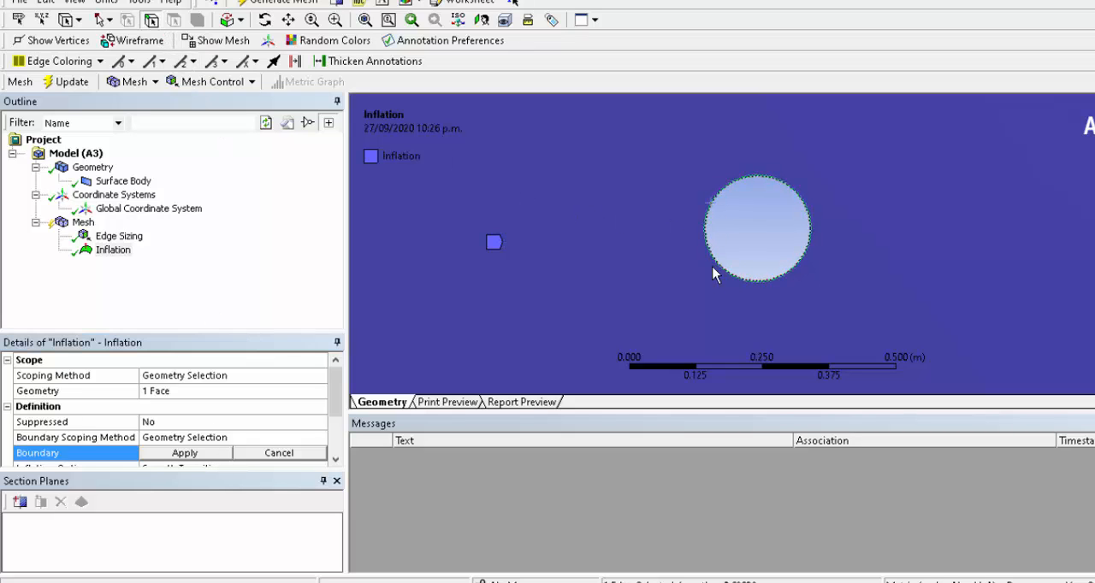
click(220, 456)
Try the Total Thickness, First Layer Thickness and Smooth Transition inflation options in turn and examine the parameters each one offers.
drag(340, 402, 340, 428)
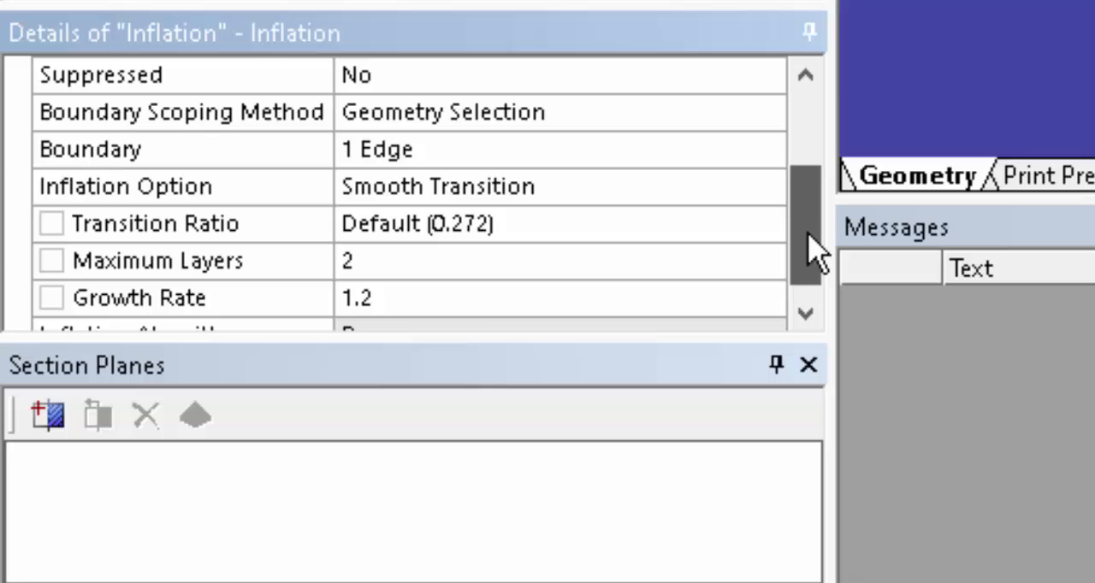
drag(809, 235, 802, 254)
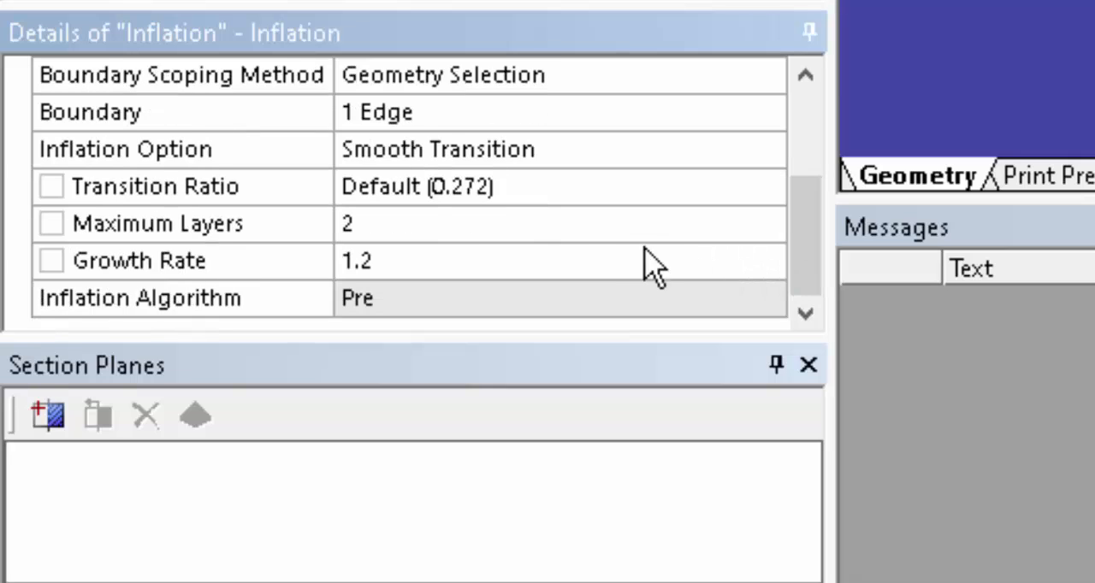
click(587, 158)
click(768, 150)
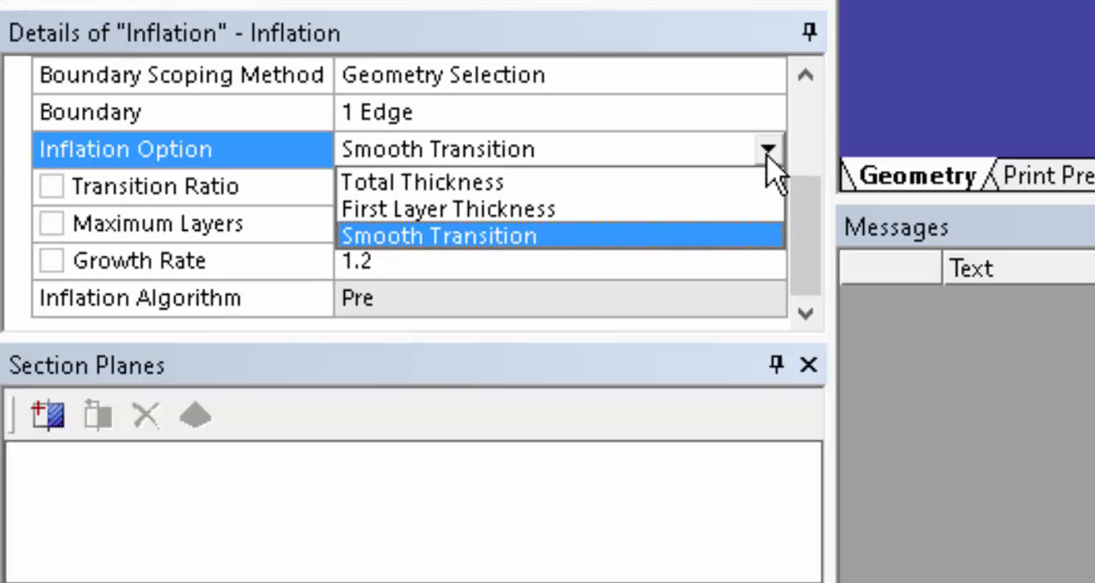
click(716, 184)
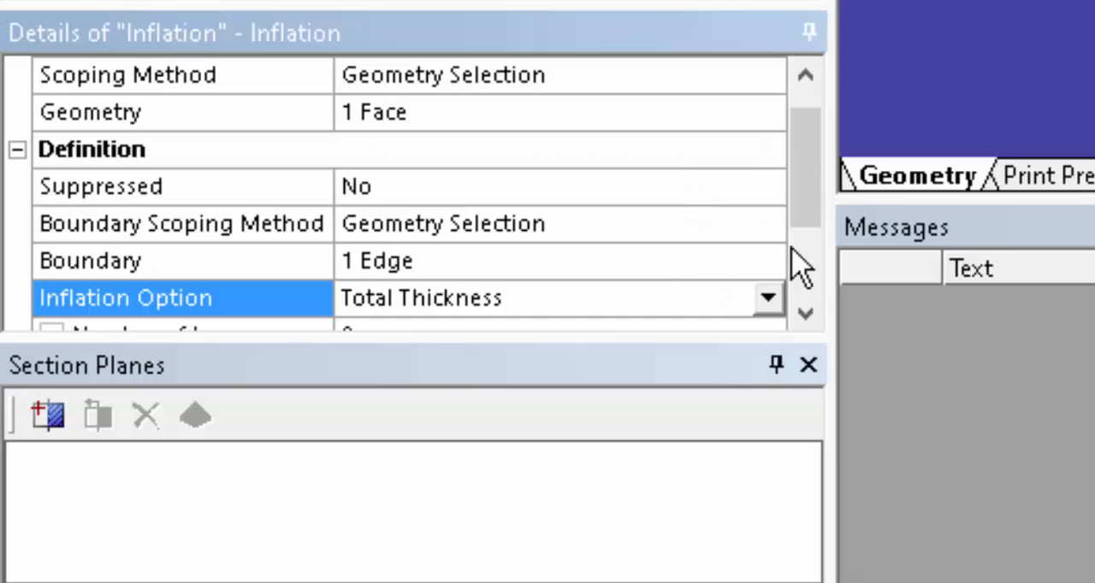
drag(813, 208, 813, 256)
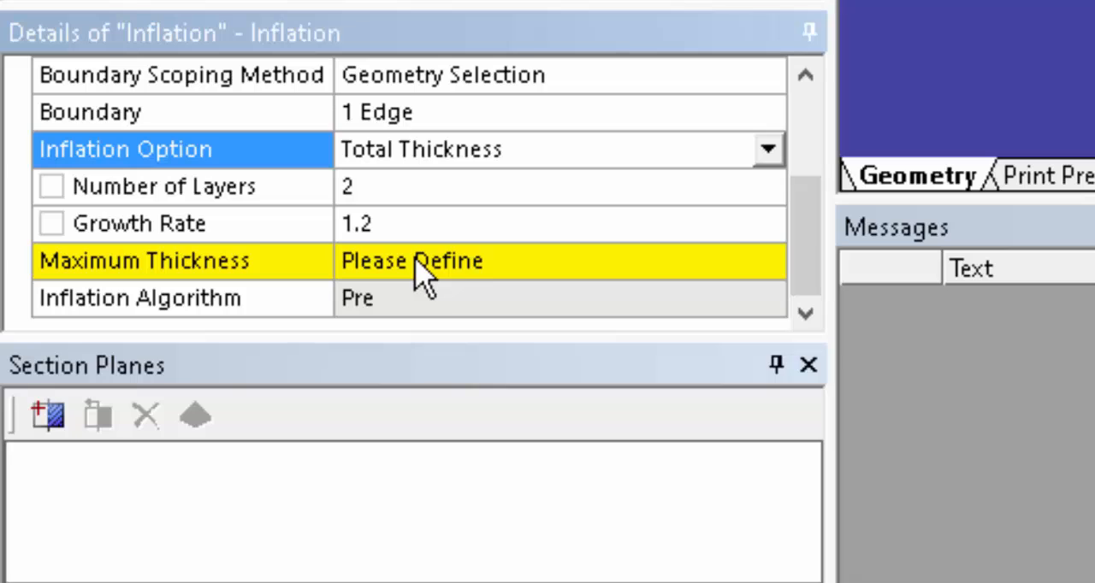
click(766, 150)
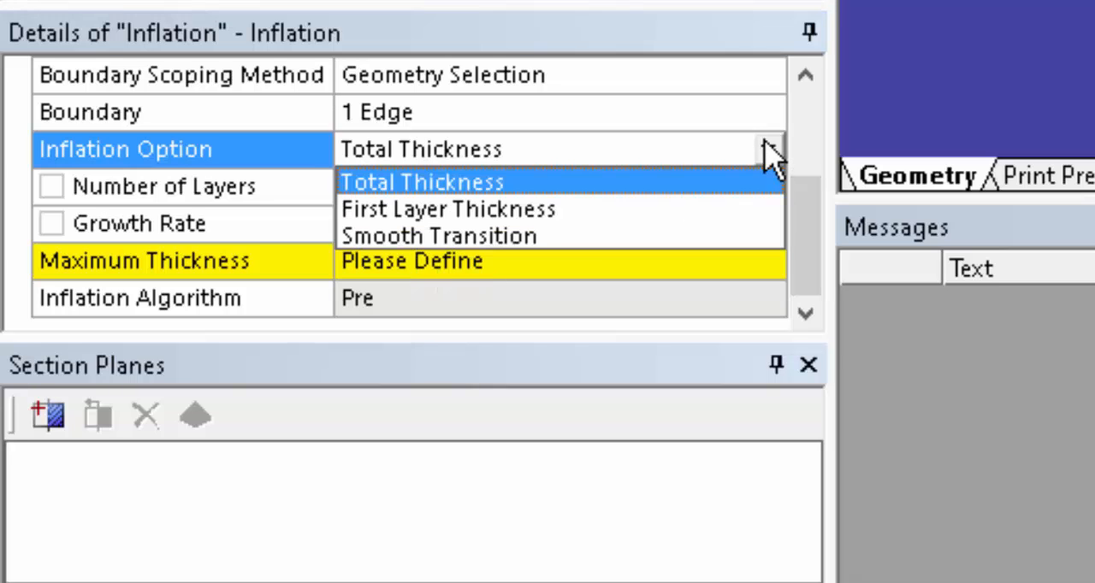
click(668, 217)
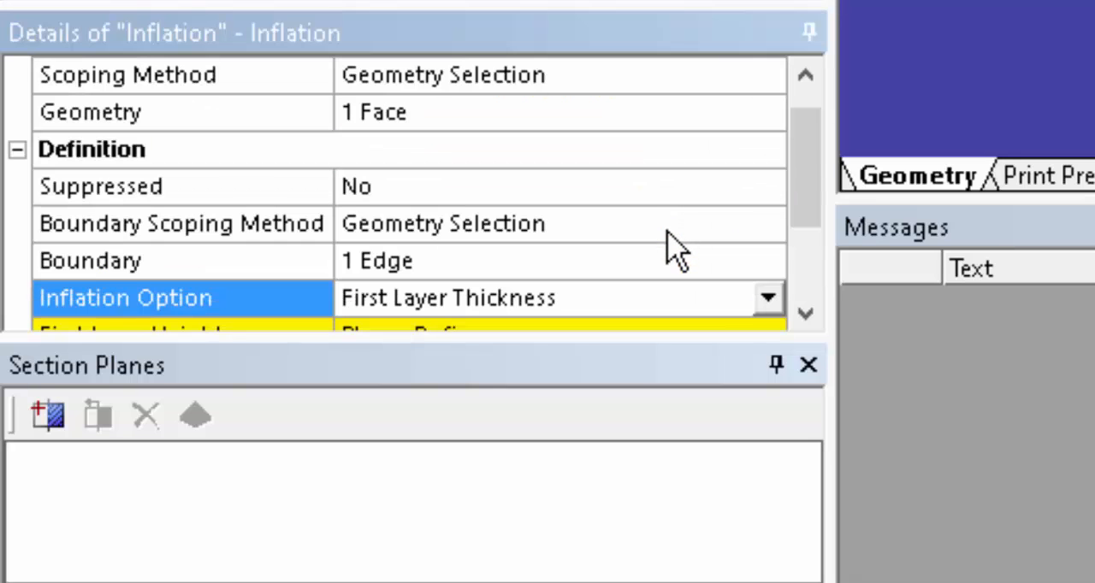
drag(819, 183, 807, 257)
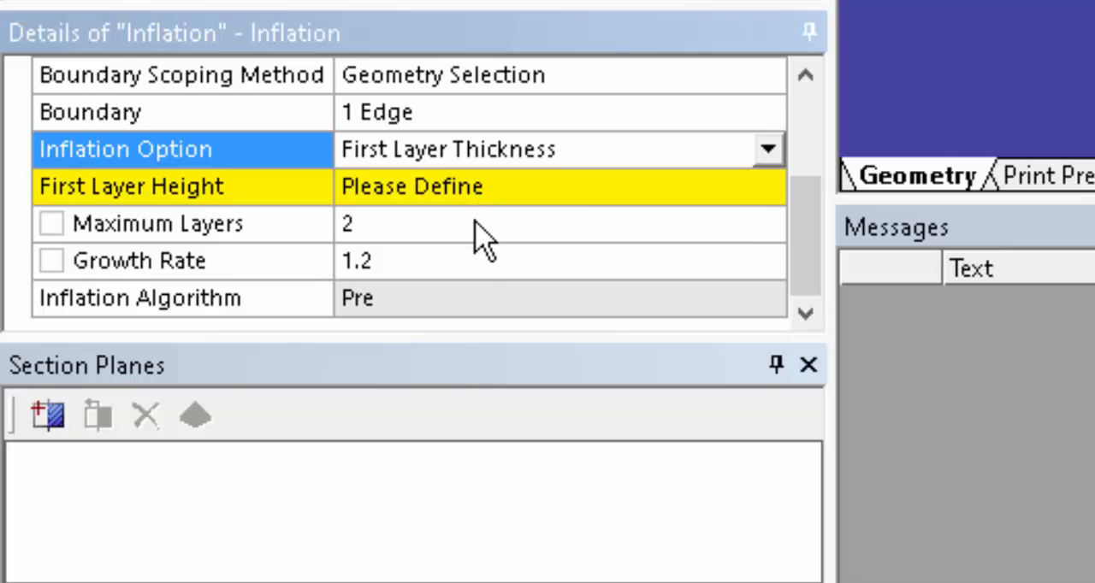
click(766, 151)
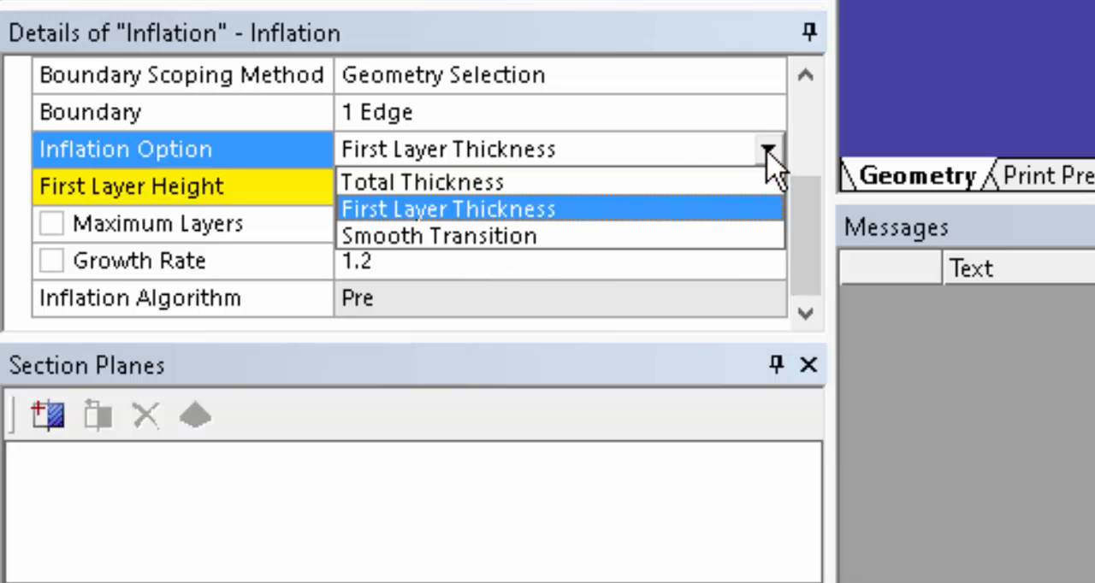
click(660, 237)
drag(800, 171, 792, 237)
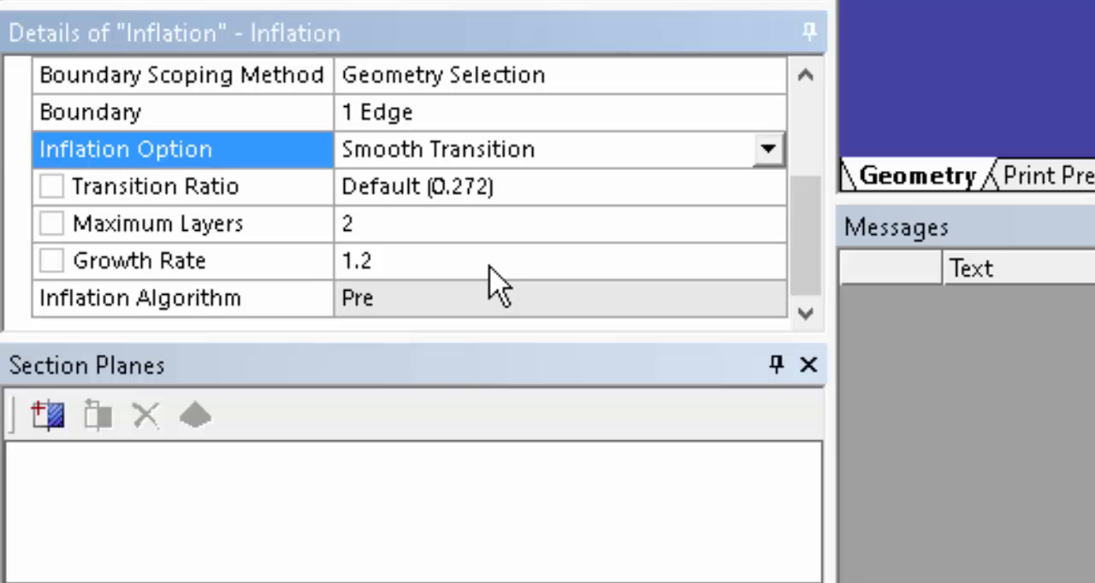
Set the inflation option to Total Thickness and bring its layer parameters into view.
click(769, 153)
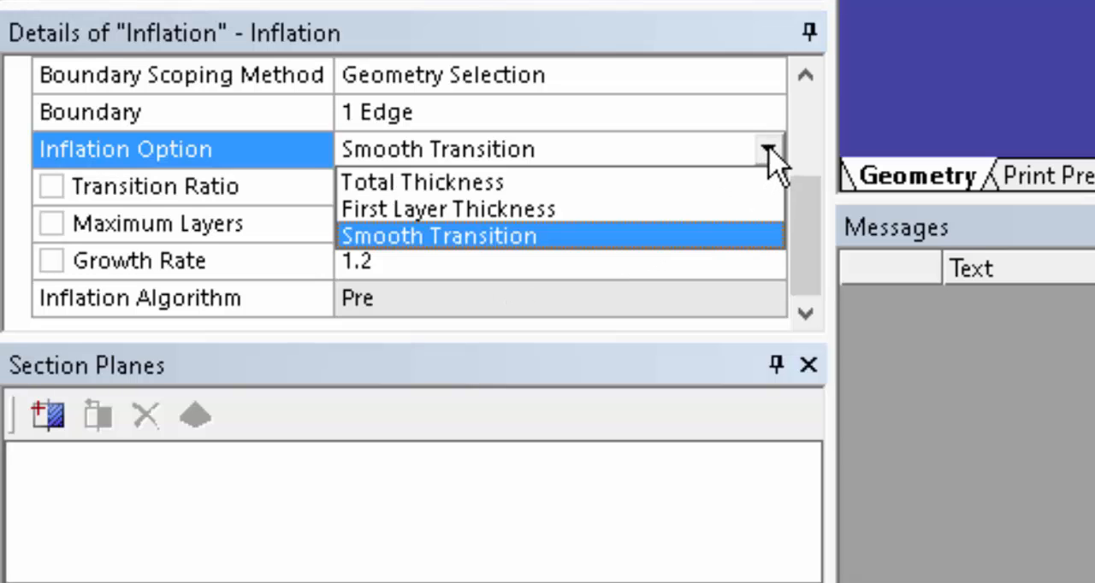
click(677, 189)
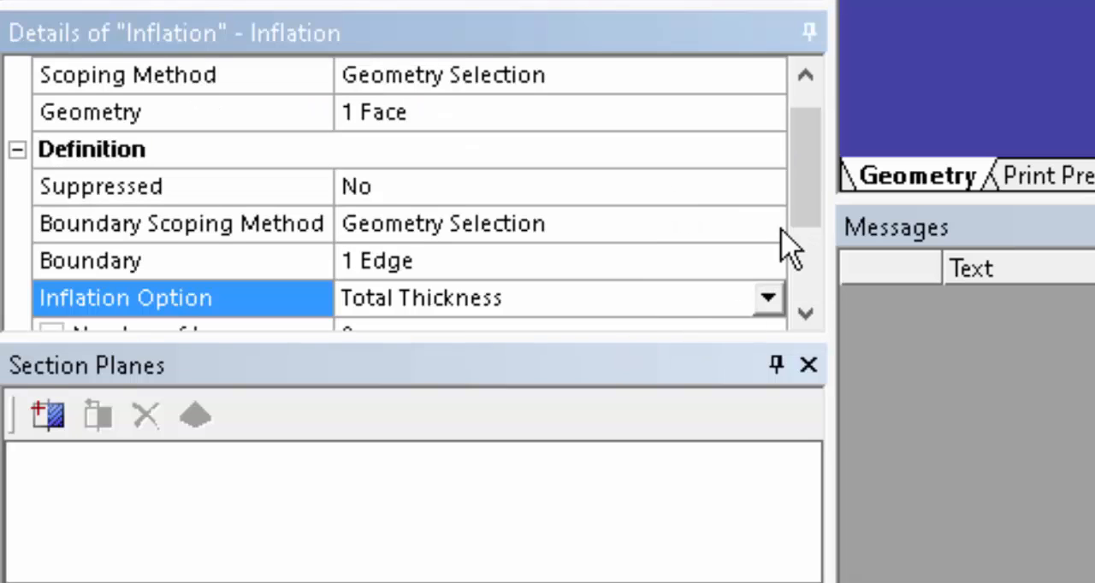
drag(802, 177, 807, 265)
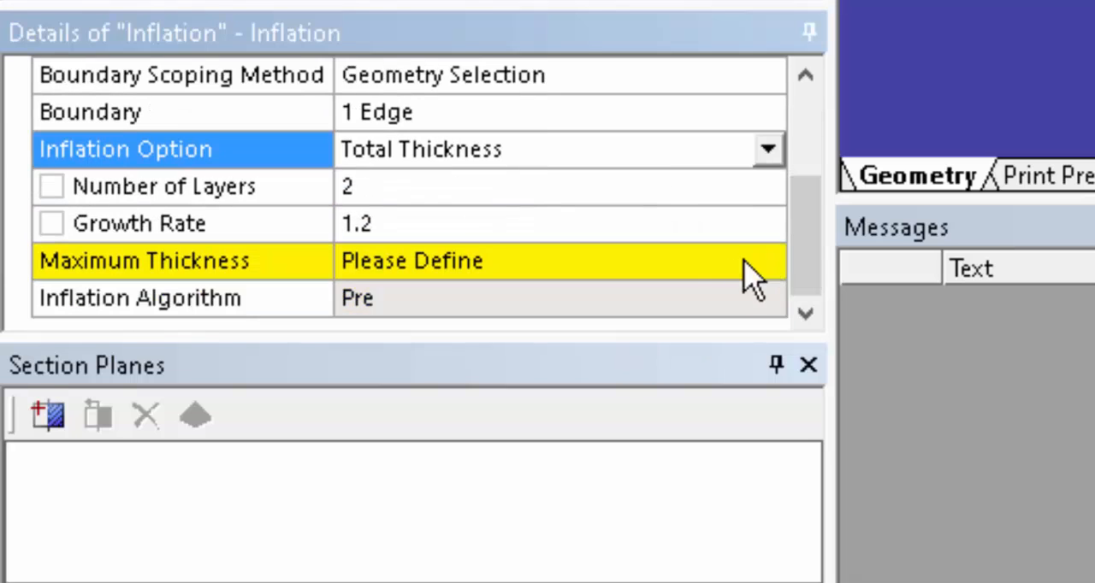
Set the inflation to 5 layers with a maximum thickness of 0.005 m and generate the mesh.
click(412, 190)
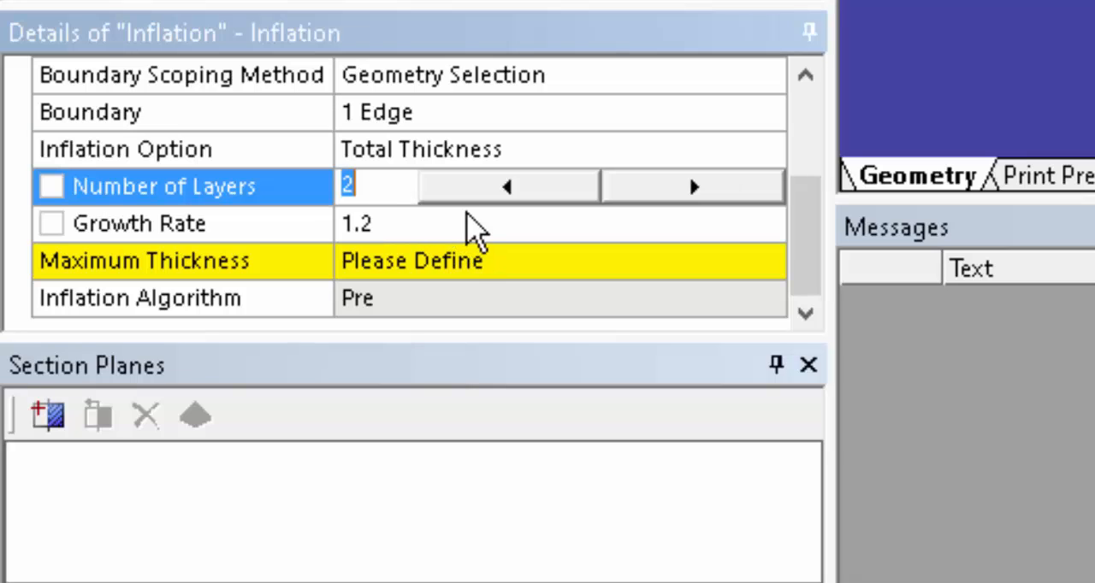
text(5)
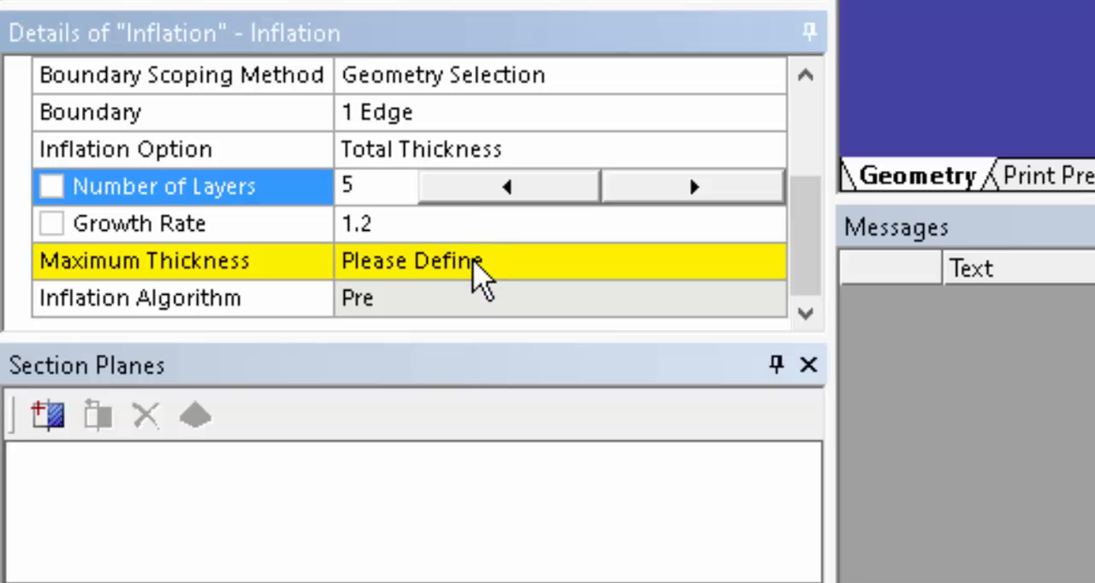
click(476, 270)
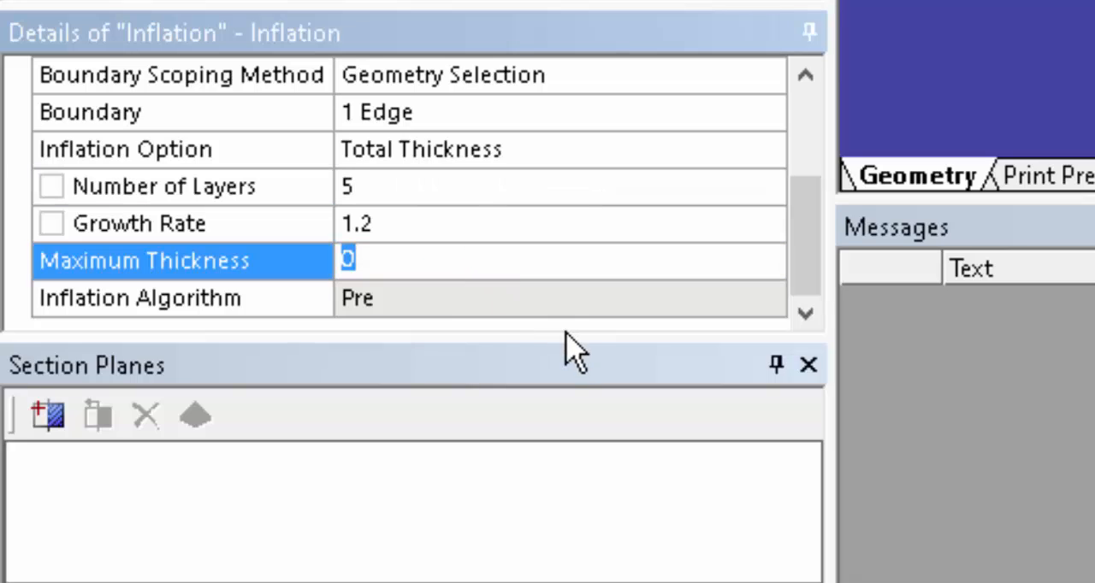
text(0.)
text(0)
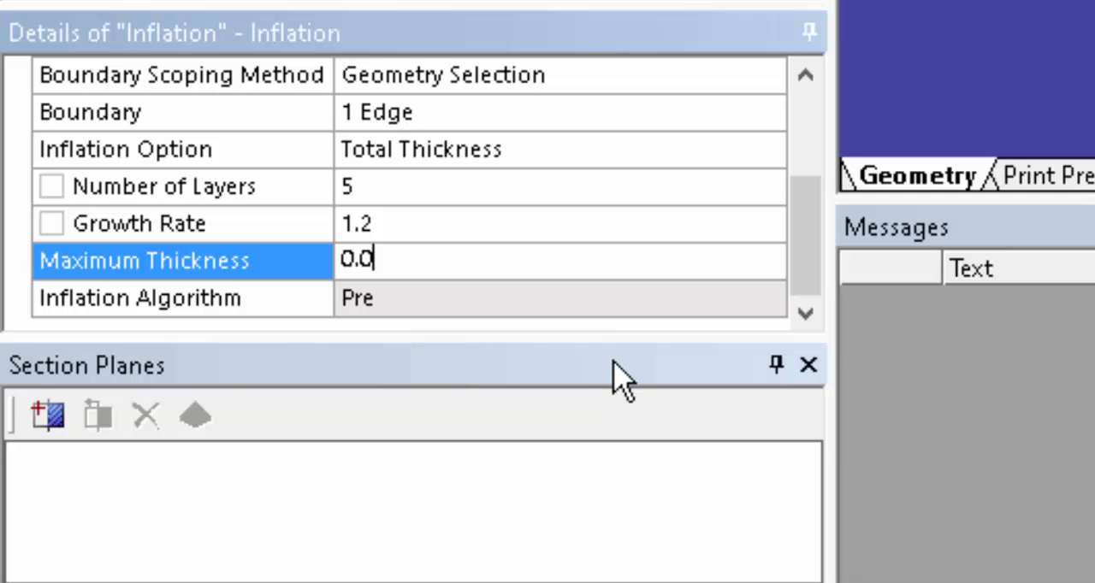
text(05)
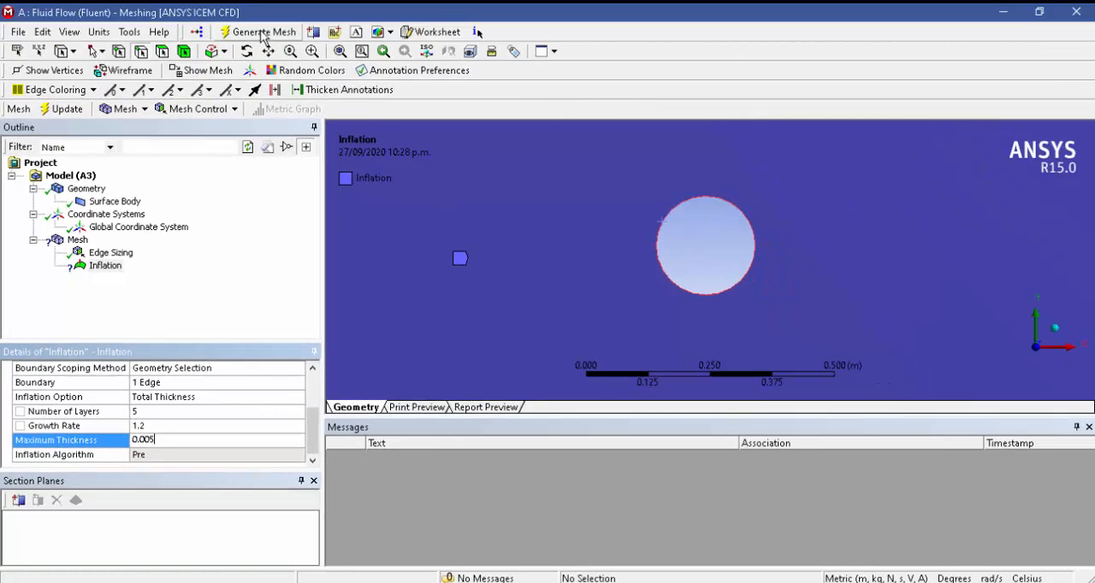
click(261, 32)
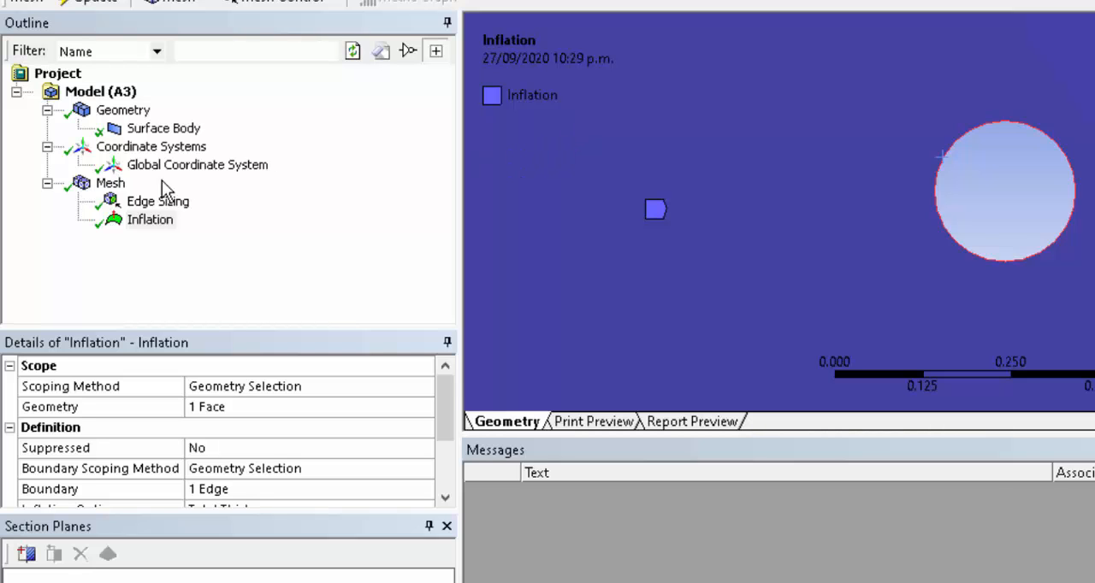
Examine the generated inflation layers around the cylinder, the overall mesh, and its element and skewness statistics.
click(111, 185)
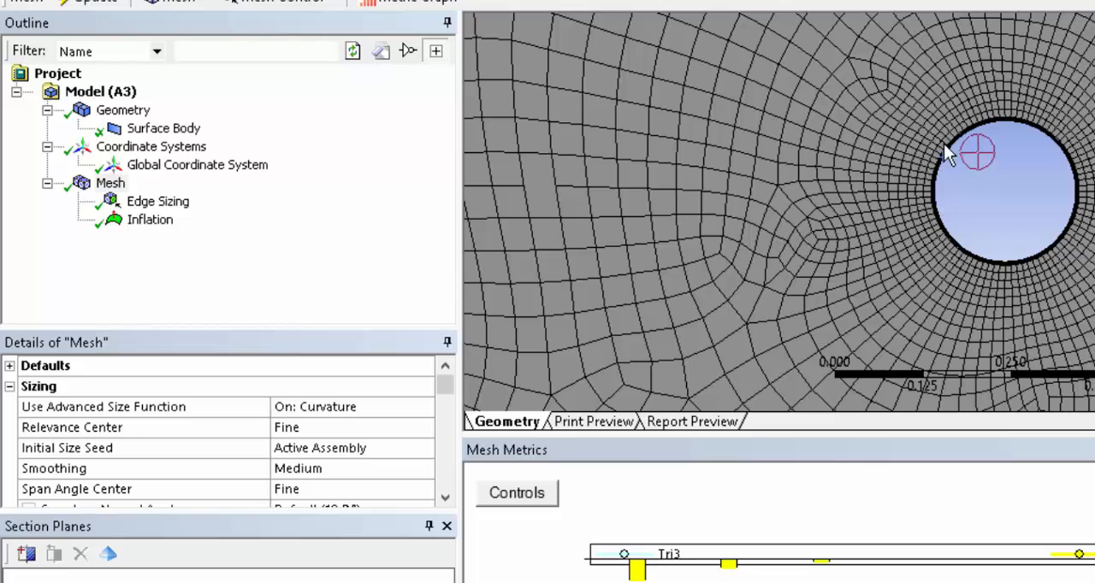
scroll(976, 159, up, 5)
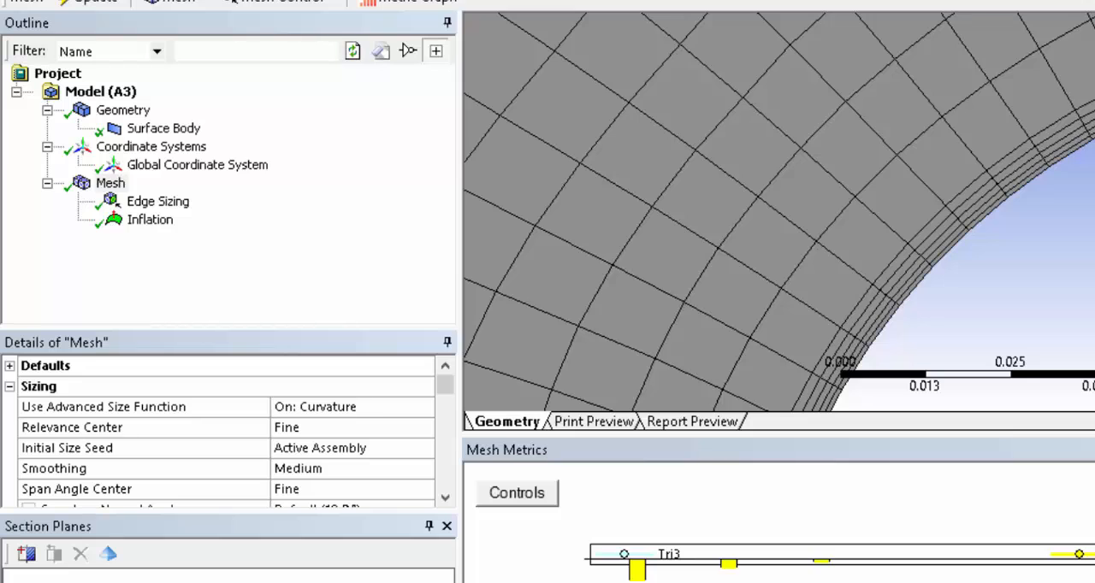
key(F7)
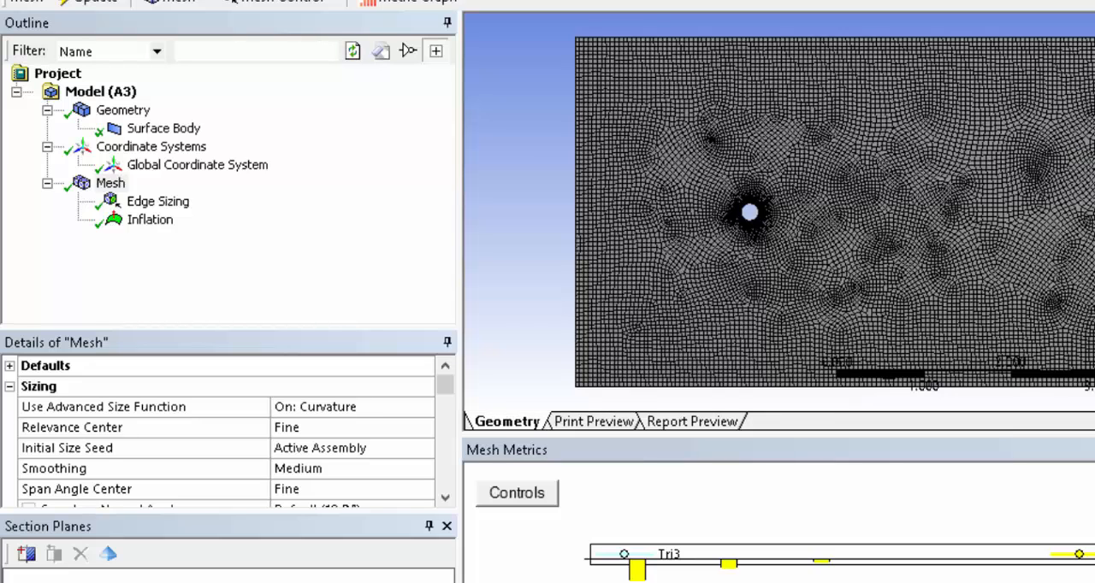
drag(716, 183, 787, 253)
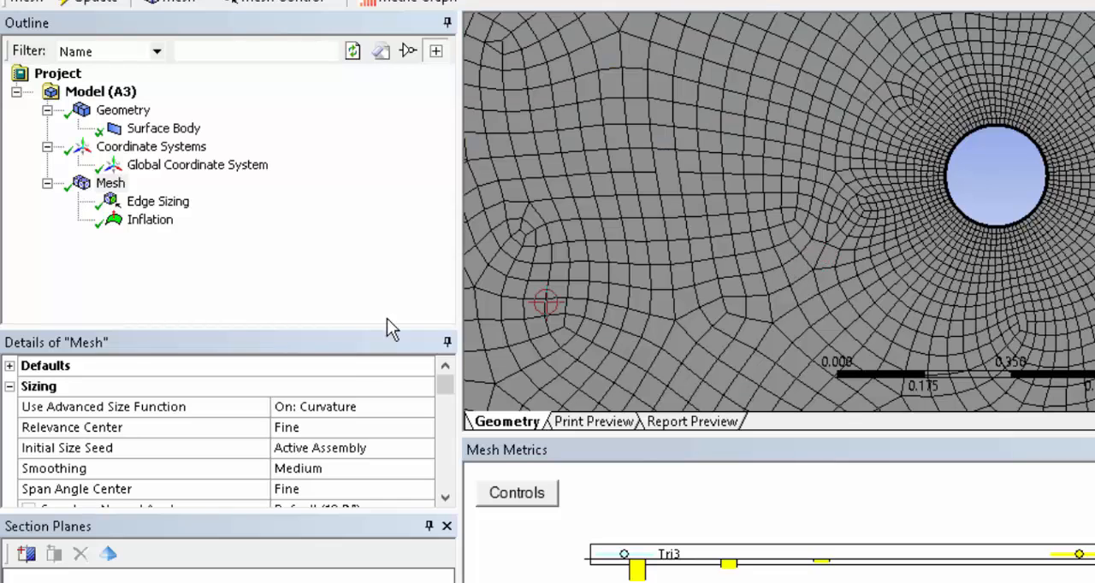
drag(442, 385, 453, 491)
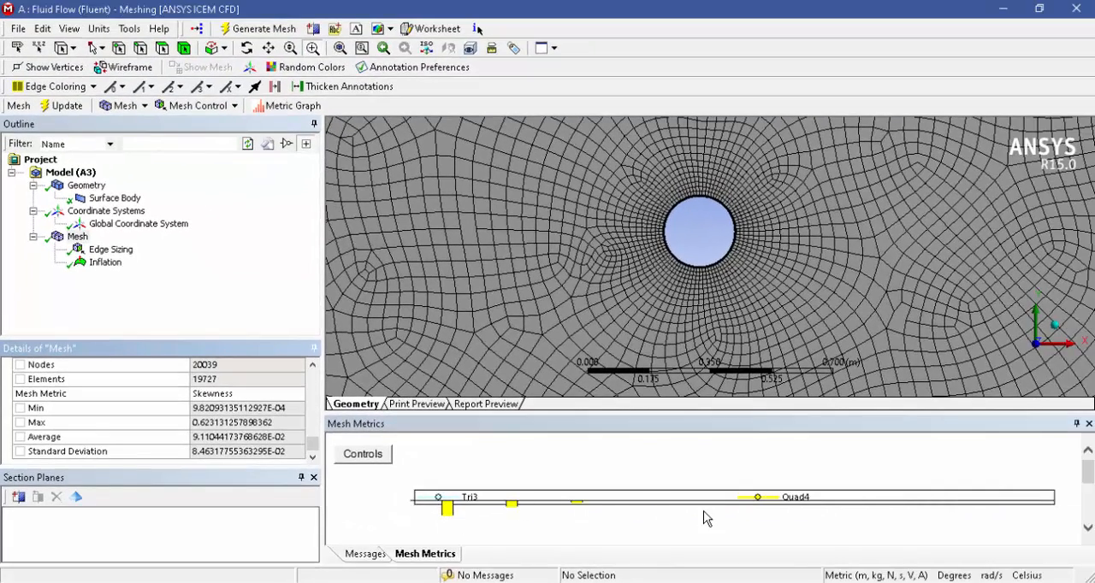
drag(1090, 478, 1090, 482)
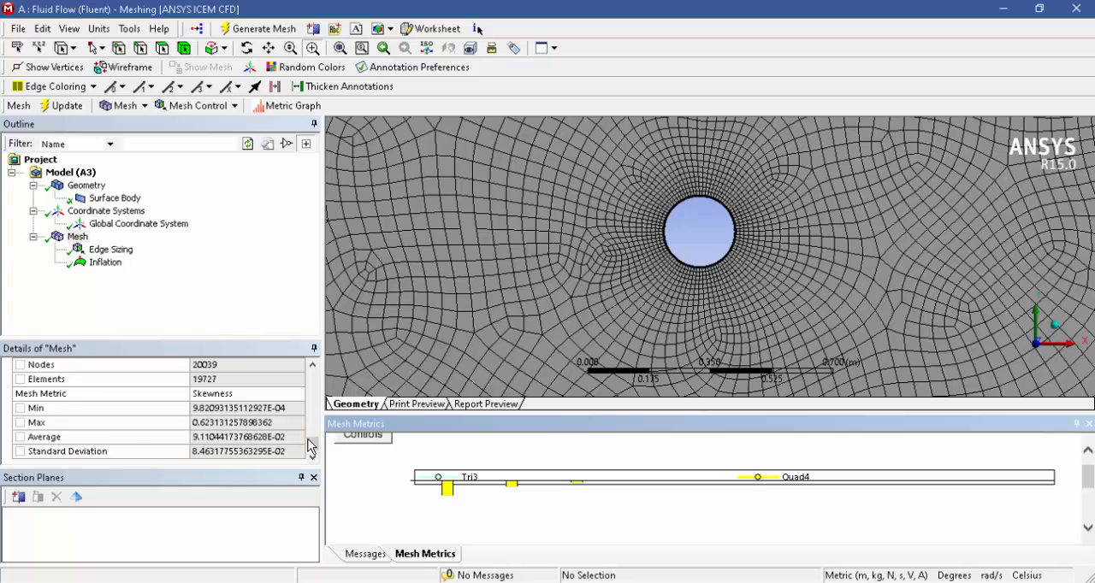
drag(312, 442, 312, 429)
Create a named selection called Inlet from the left vertical edge of the fluid domain and show it in the model tree.
click(340, 48)
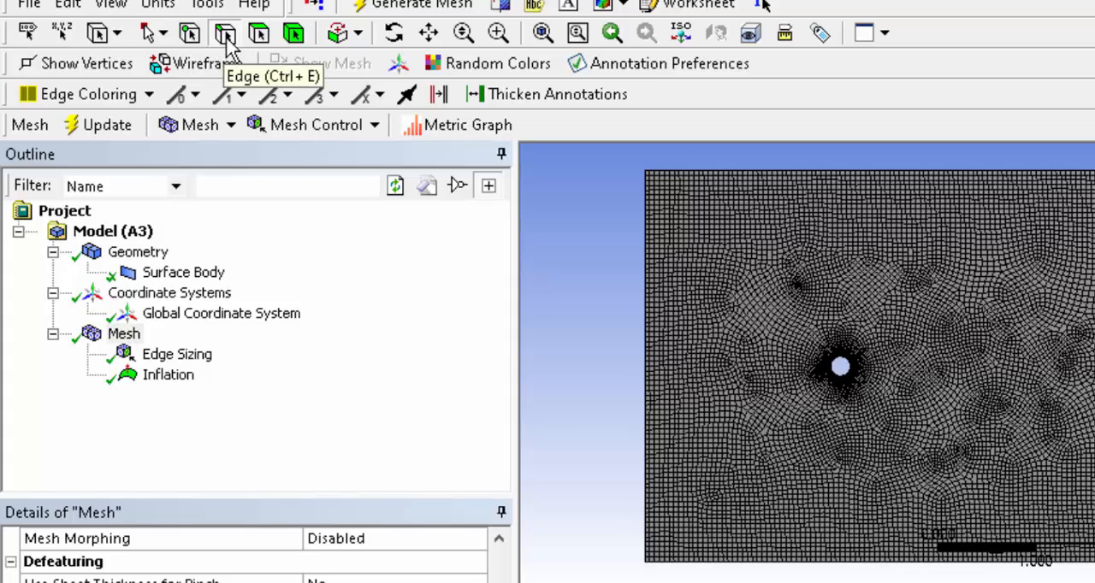
click(226, 37)
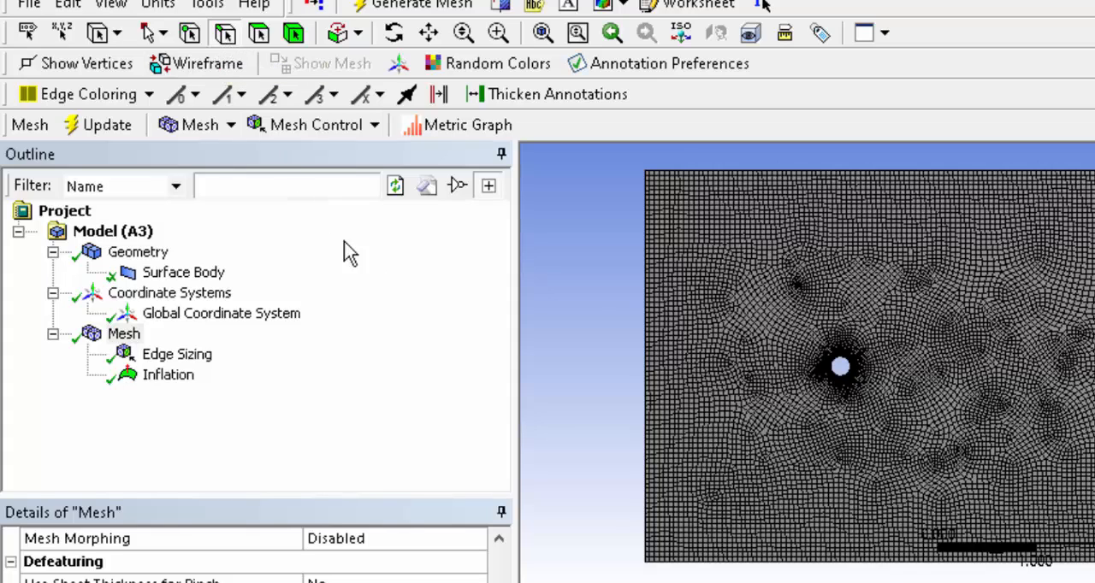
click(645, 308)
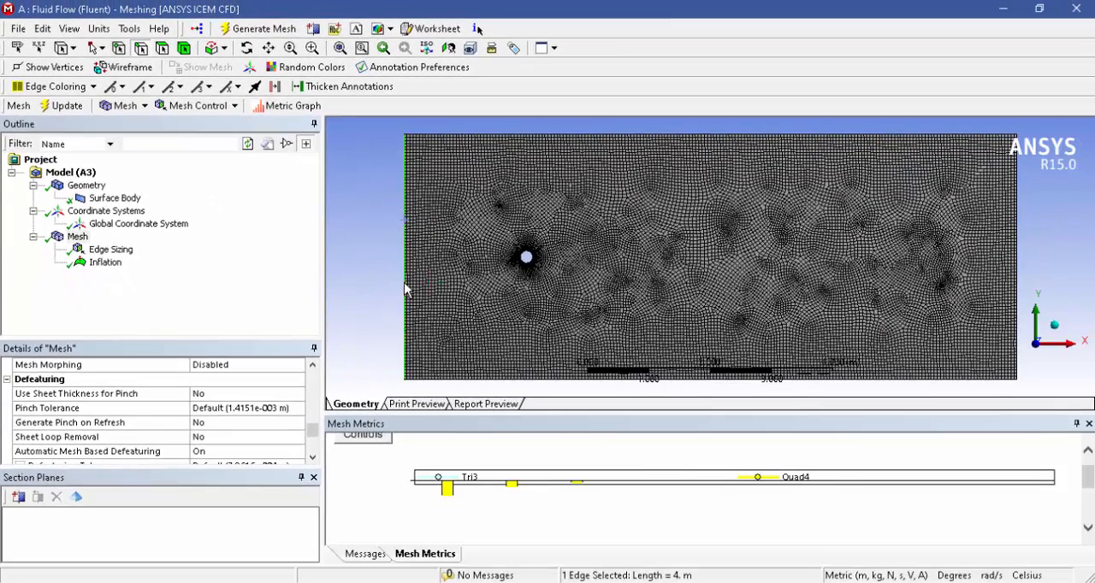
right_click(648, 427)
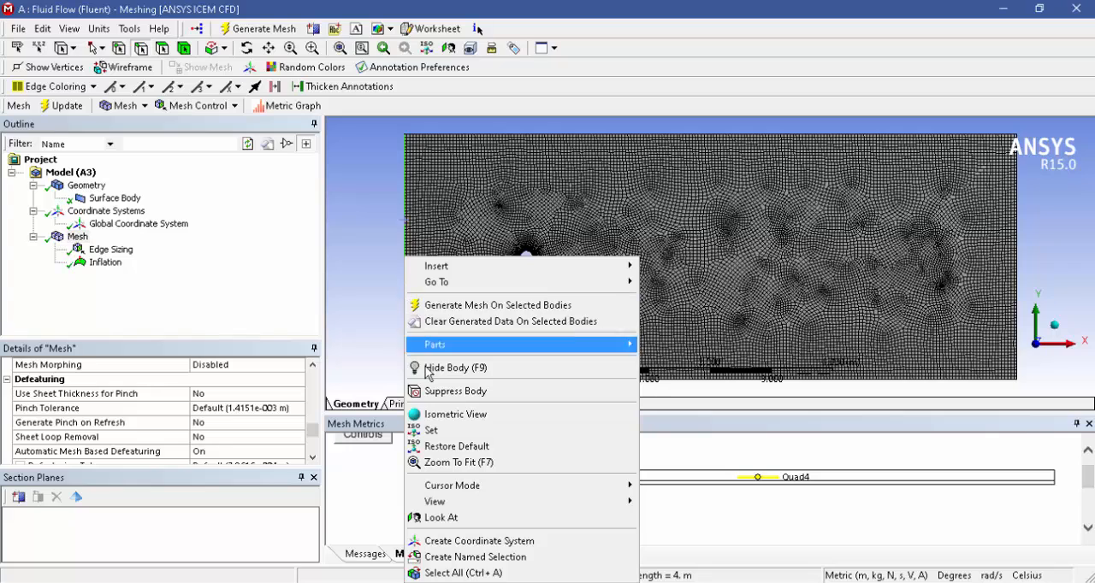
click(466, 559)
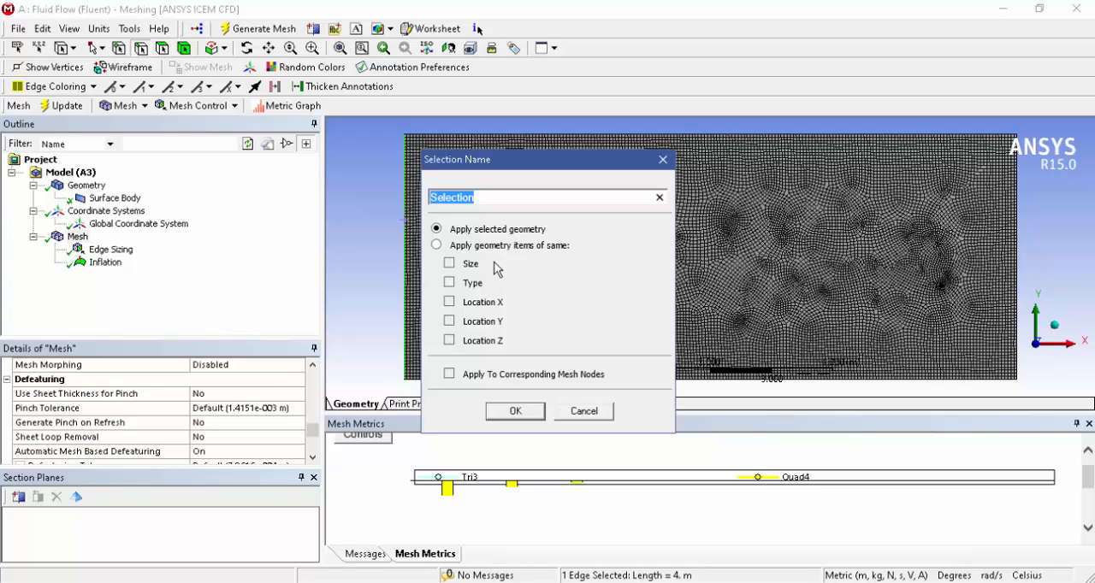
text(In)
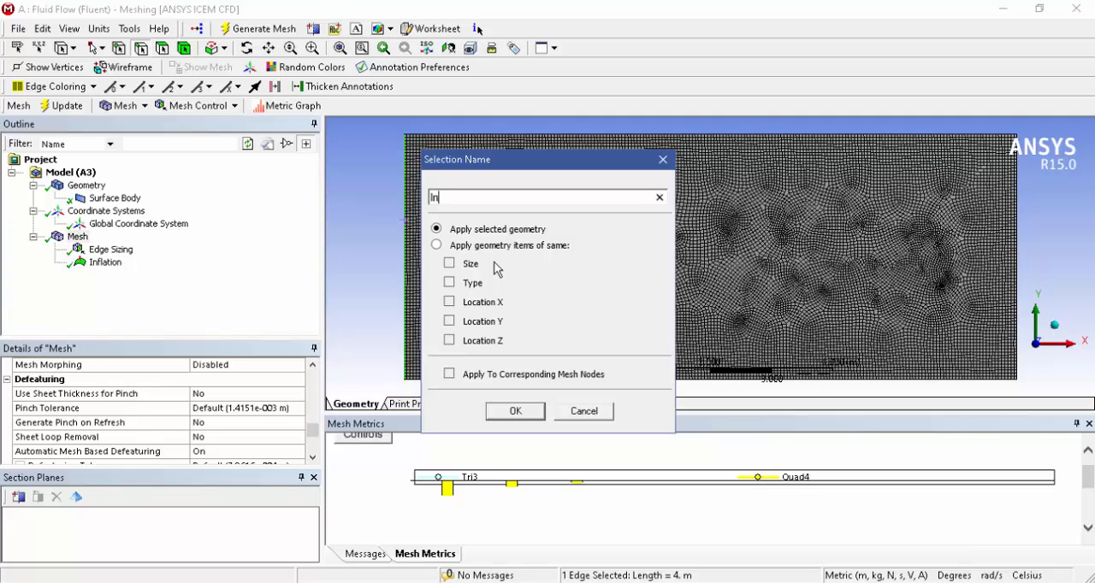
text(let)
click(532, 414)
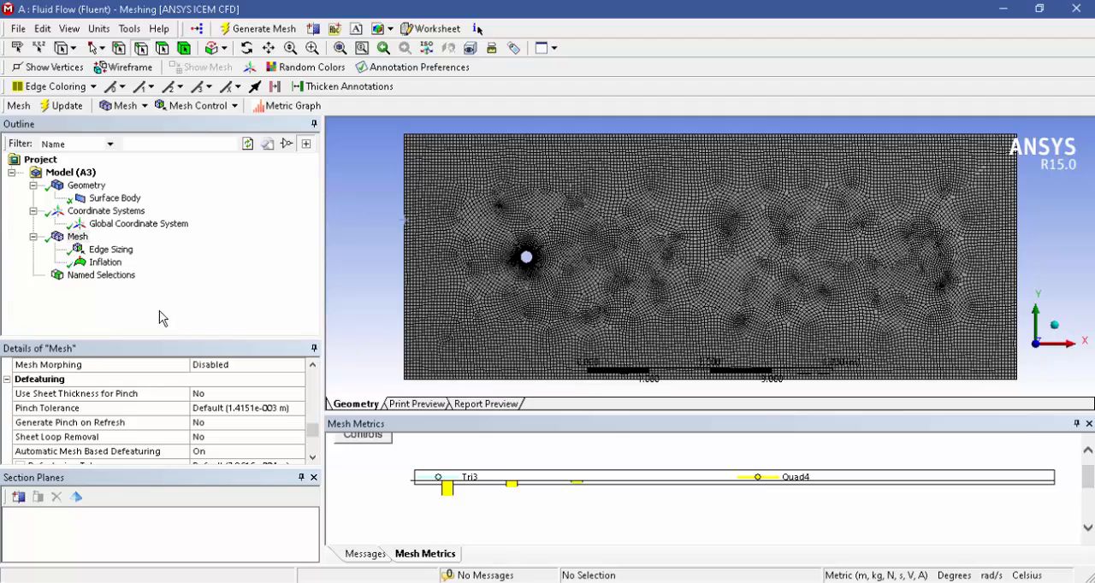
click(33, 275)
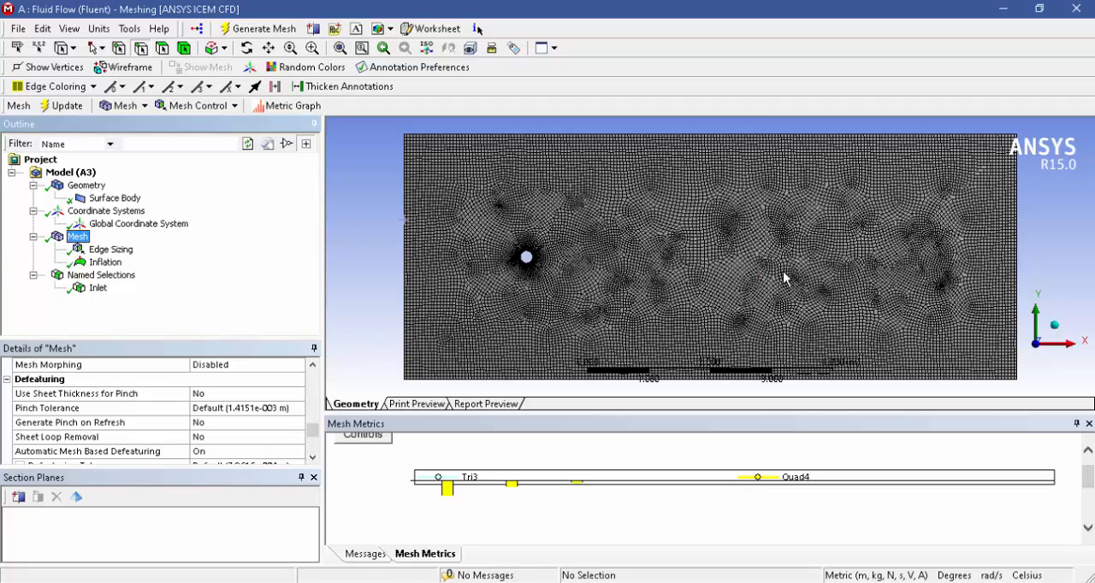
Create a named selection called outlet from the right vertical edge of the domain and check the Inlet and outlet selections.
right_click(1018, 260)
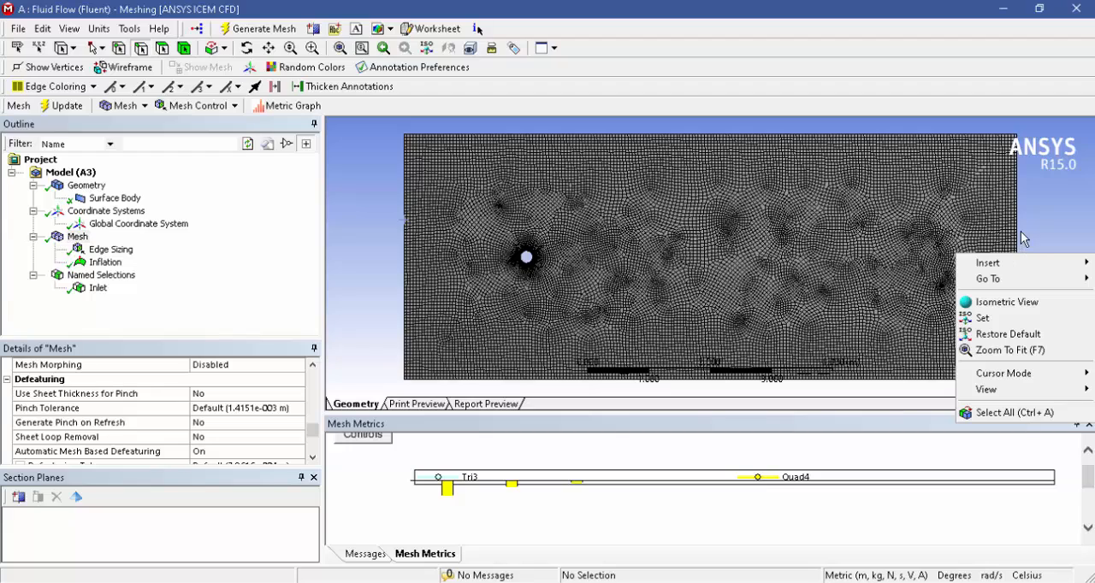
click(147, 49)
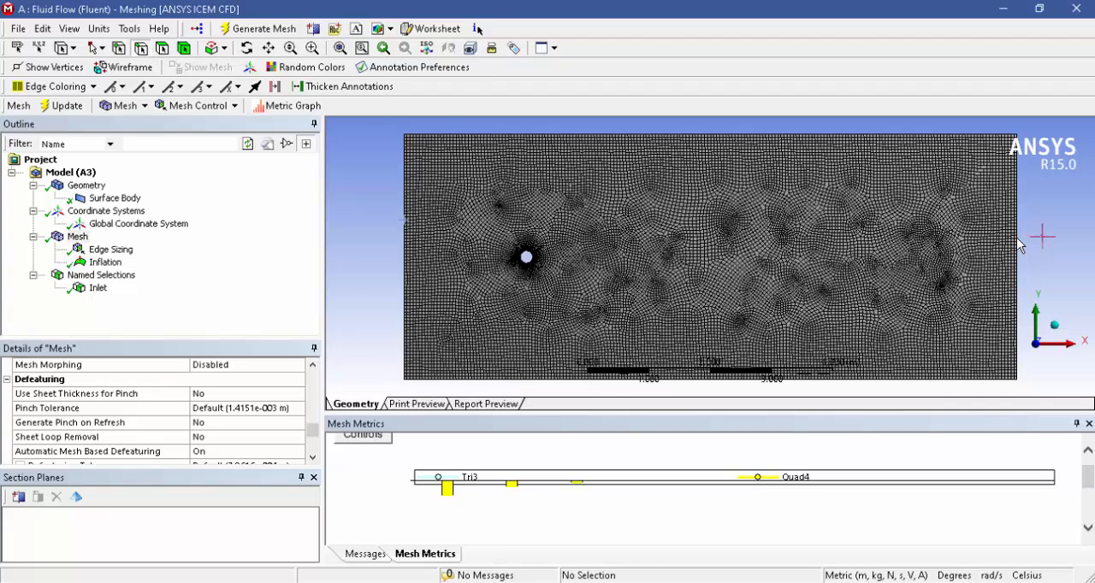
click(1016, 245)
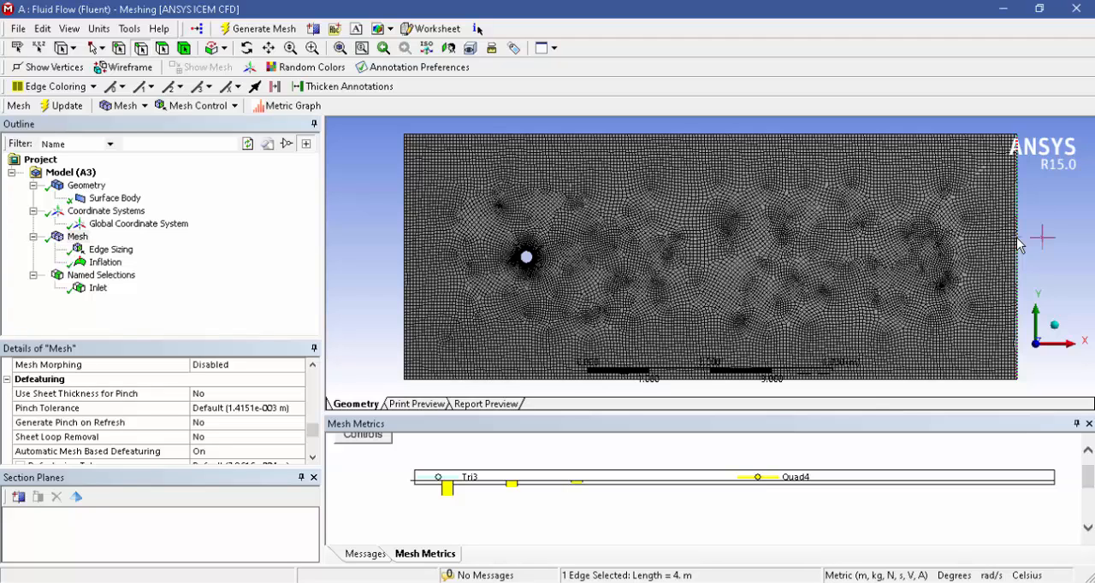
right_click(1017, 247)
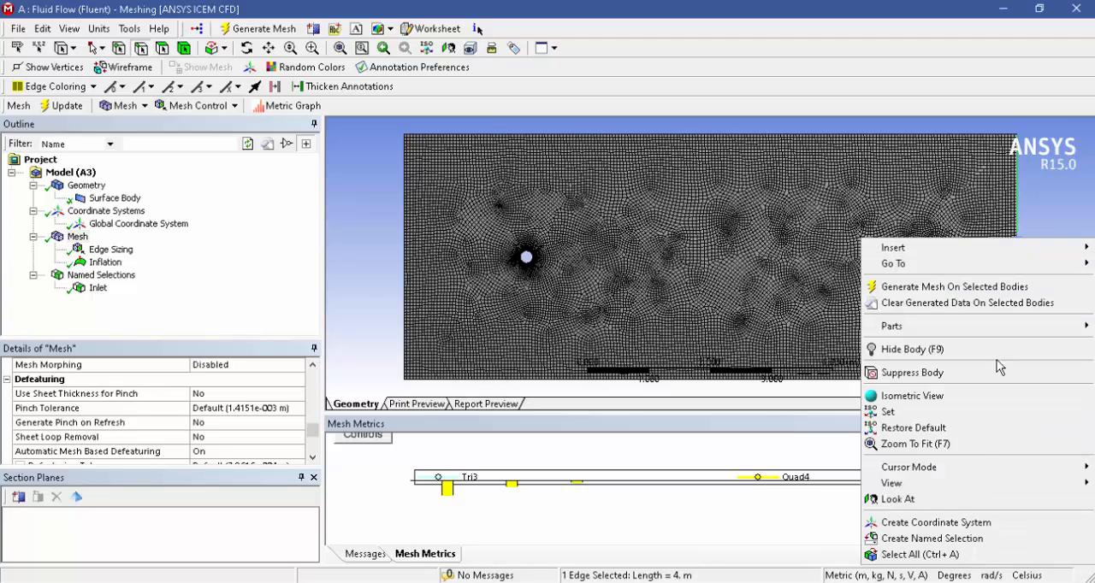
click(945, 539)
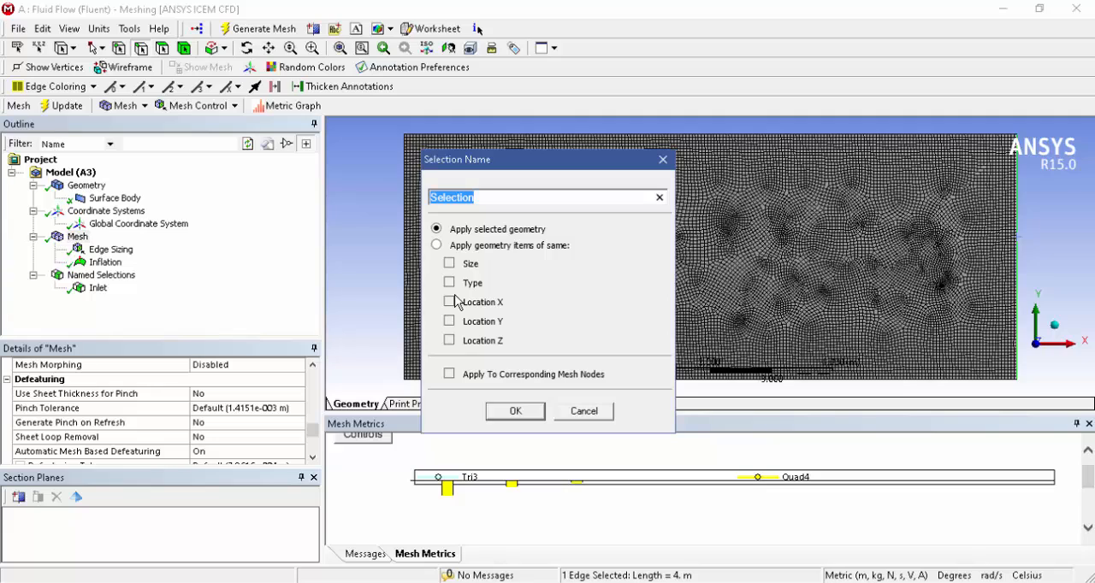
text(outle)
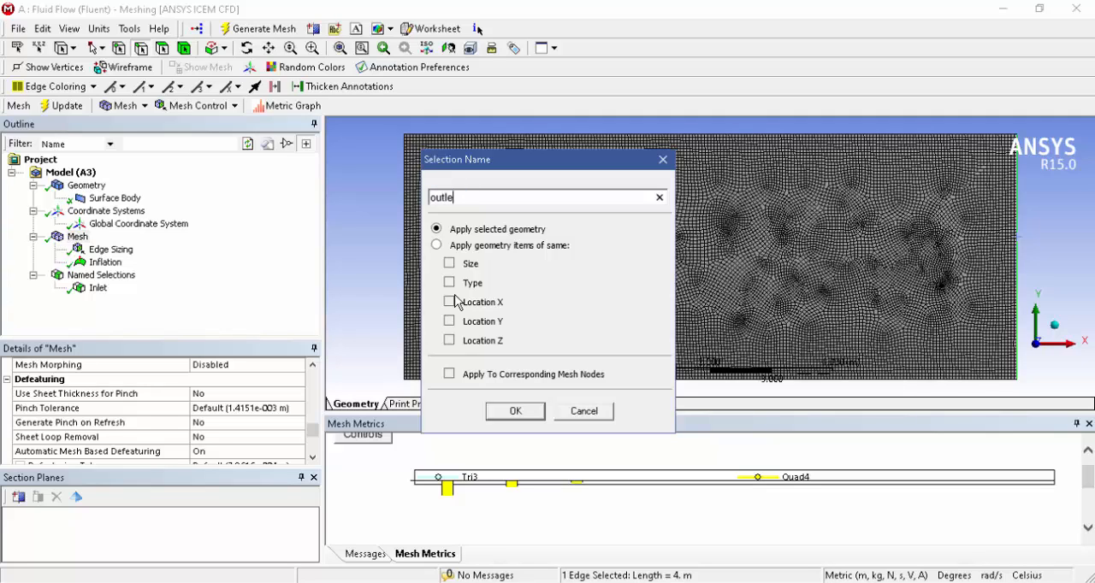
text(t)
click(504, 414)
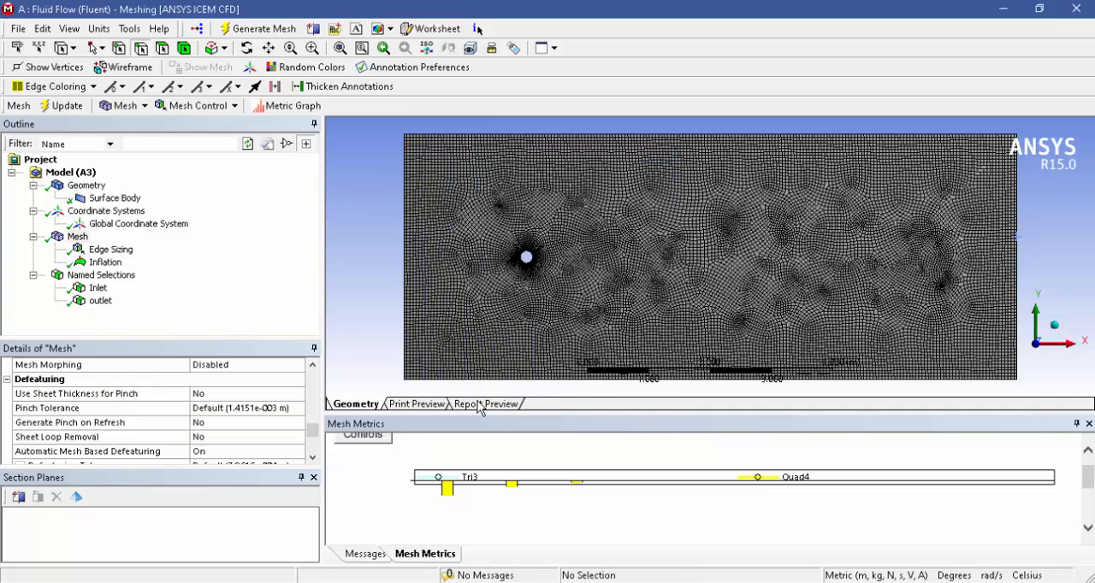
click(98, 288)
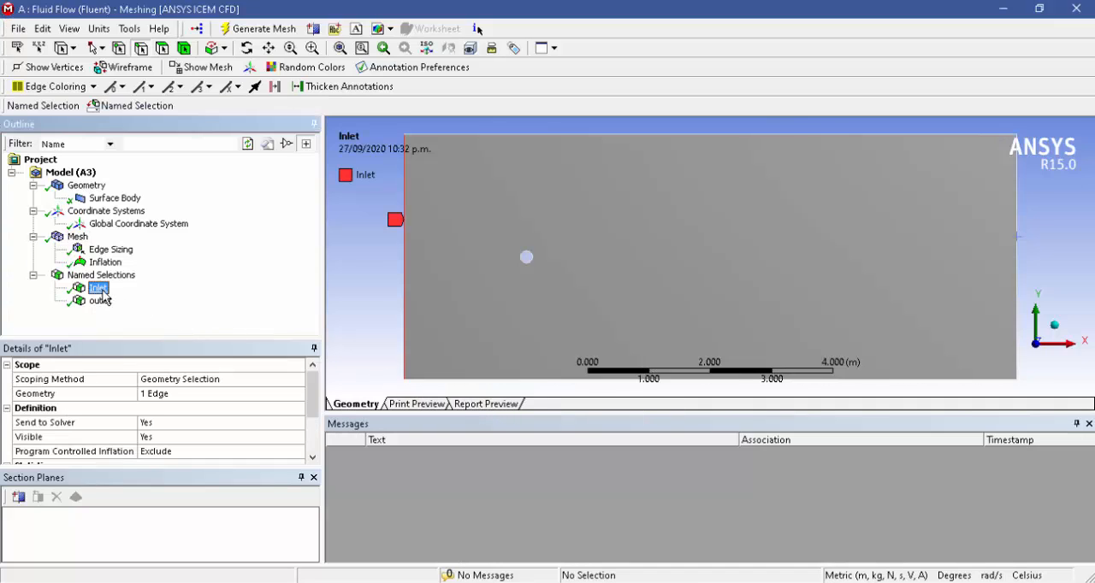
click(103, 301)
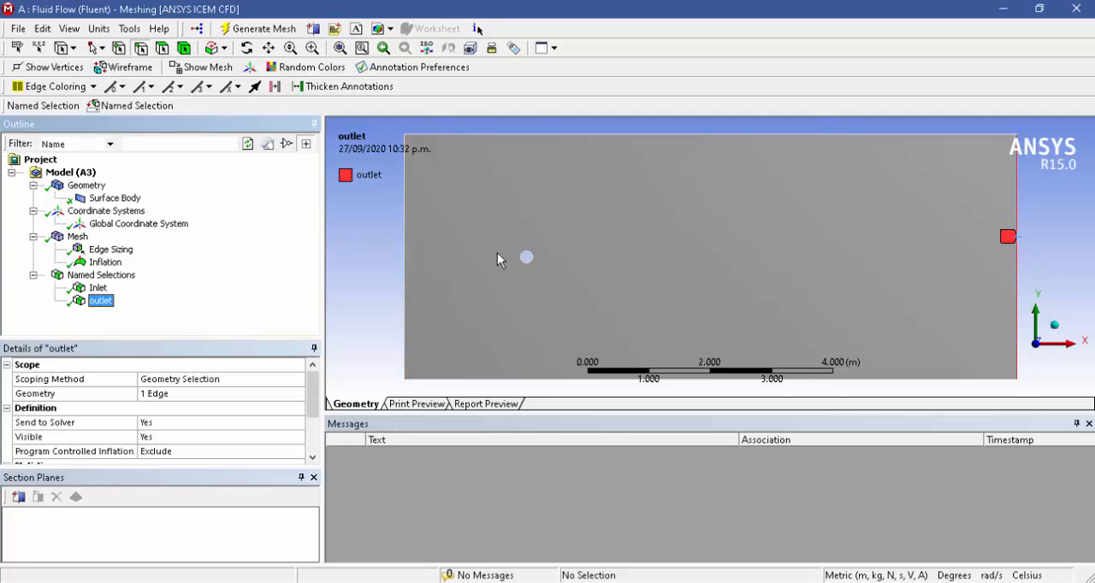
Create a named selection called cylinder from the circular edge of the cylinder.
click(525, 256)
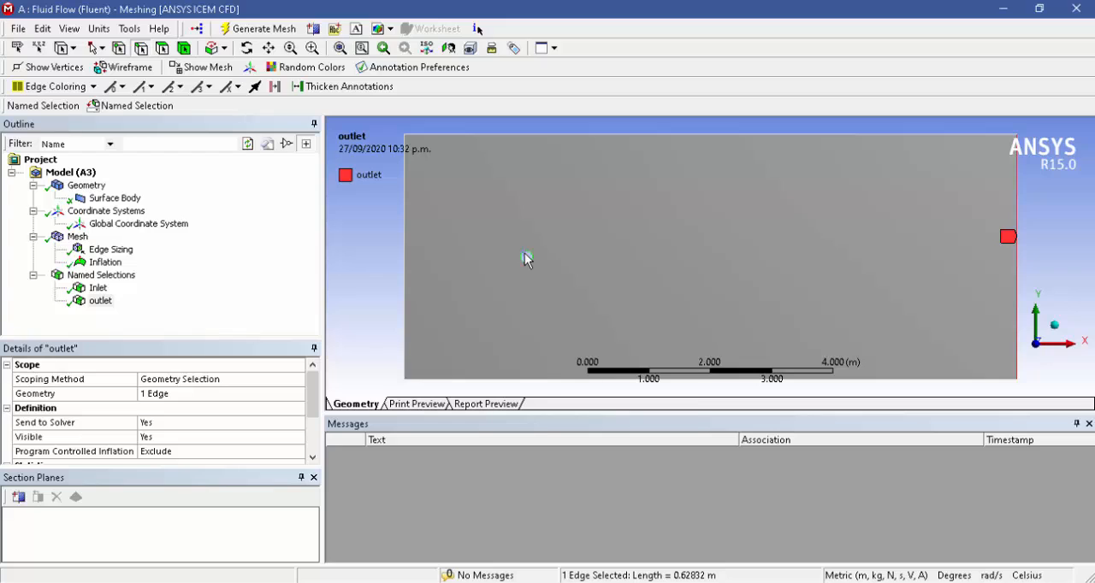
right_click(525, 256)
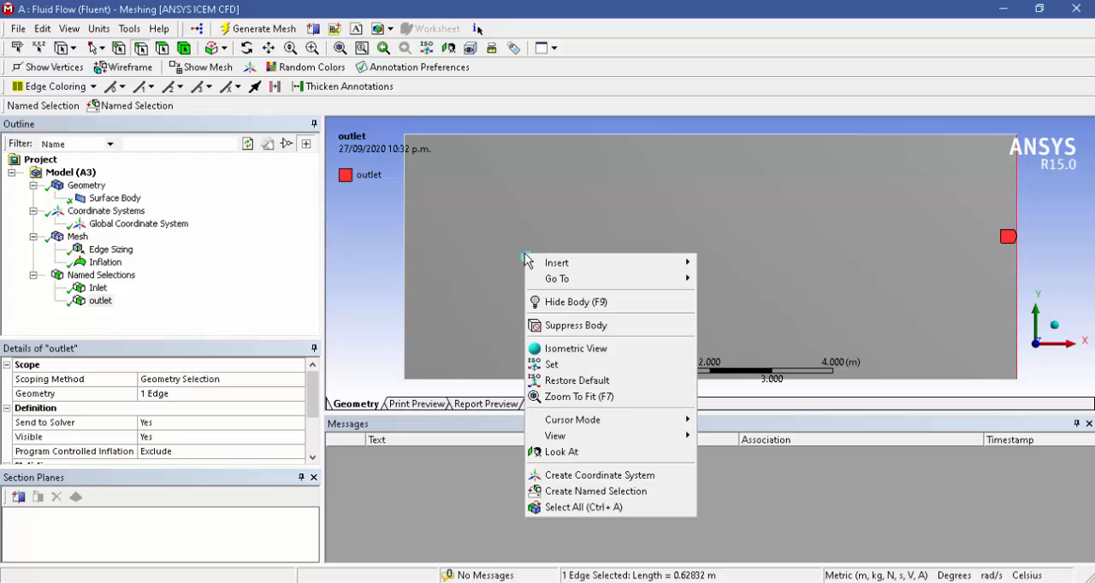
click(573, 492)
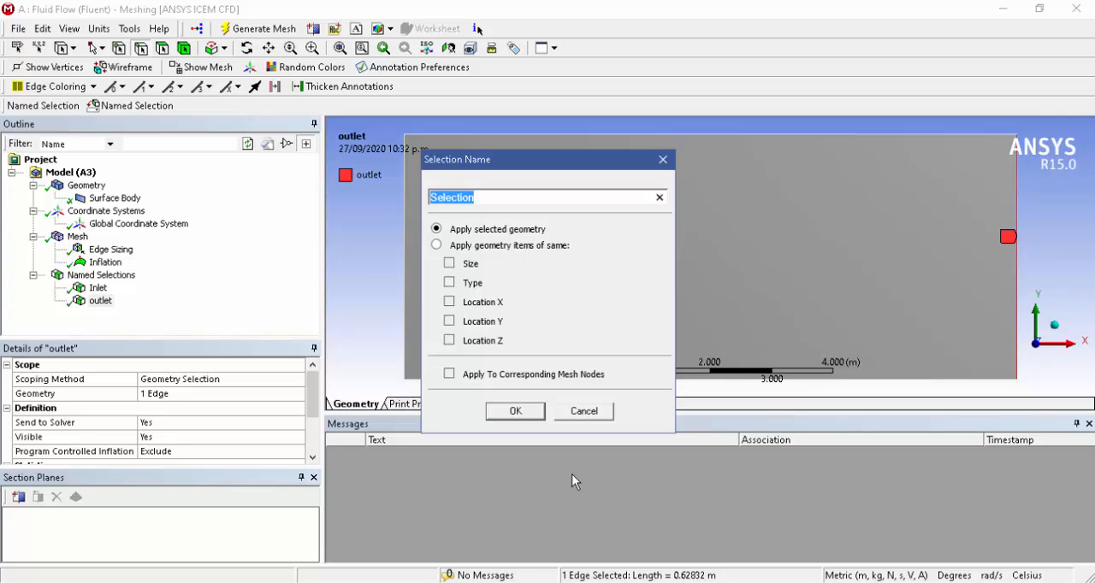
text(cyli)
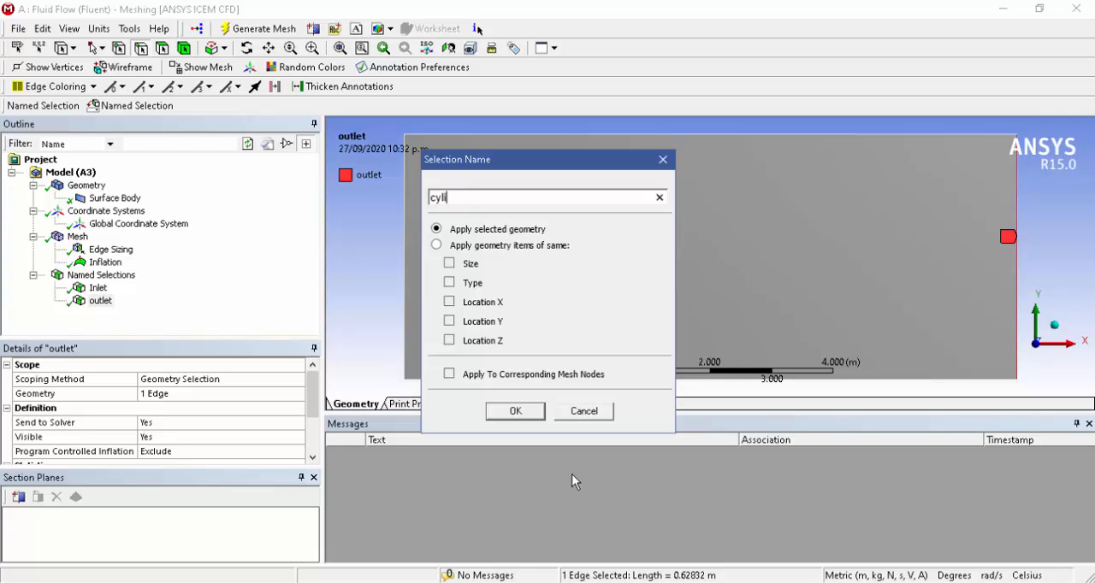
text(nder)
click(515, 411)
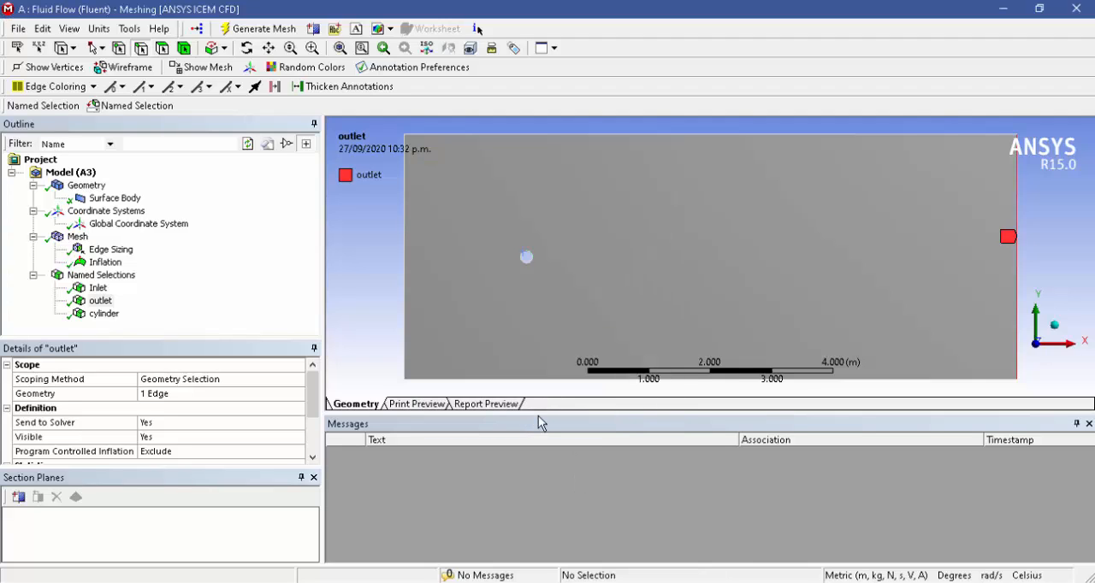
Create a named selection called symmetry from the upper and lower horizontal edges of the fluid domain.
click(539, 134)
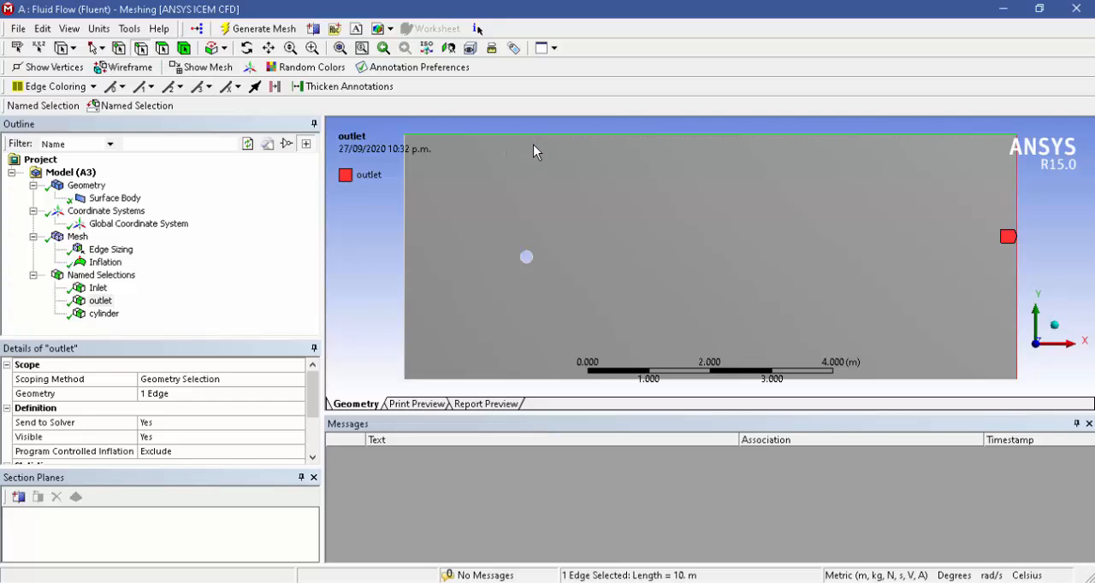
ctrl+click(523, 379)
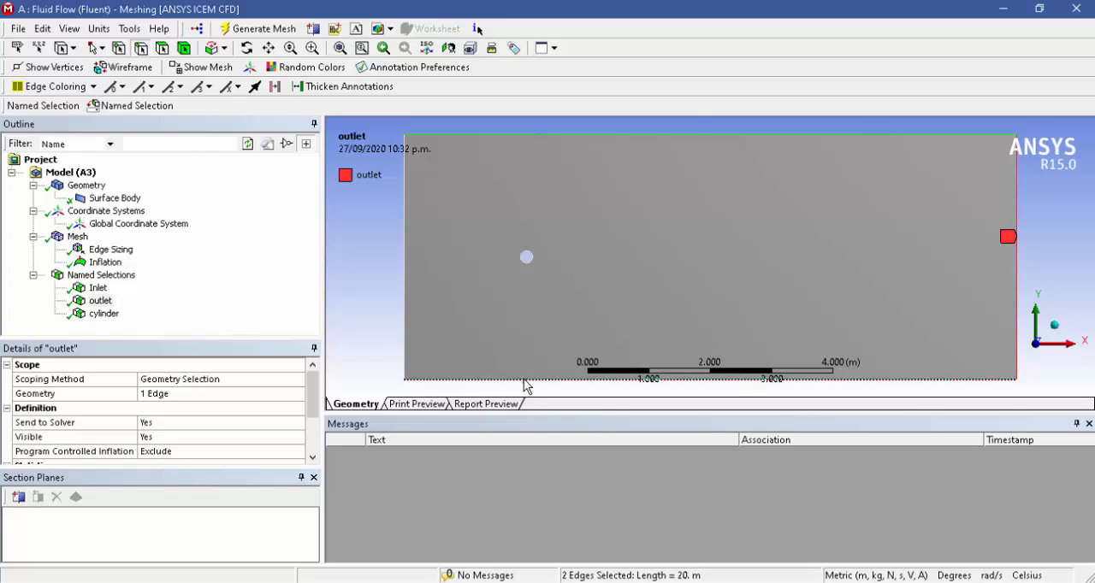
right_click(526, 386)
click(545, 358)
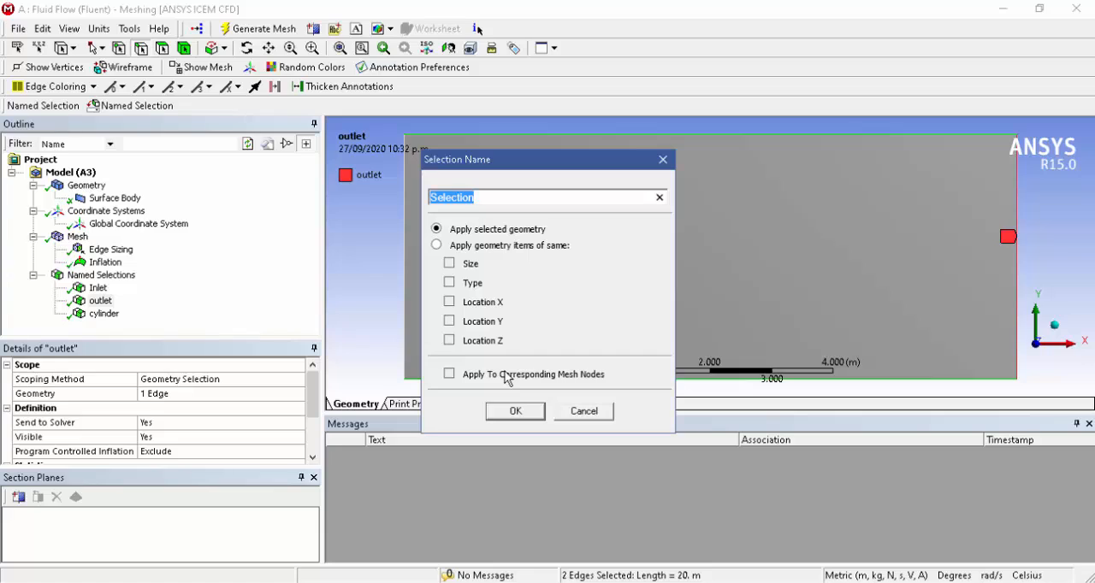
text(s)
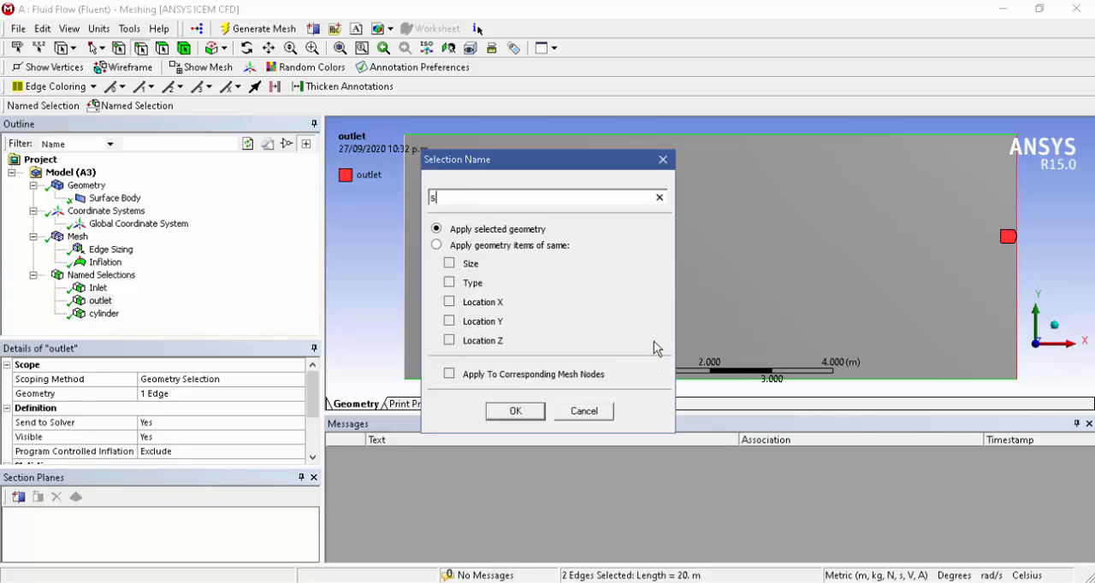
text(ymmetry)
click(516, 412)
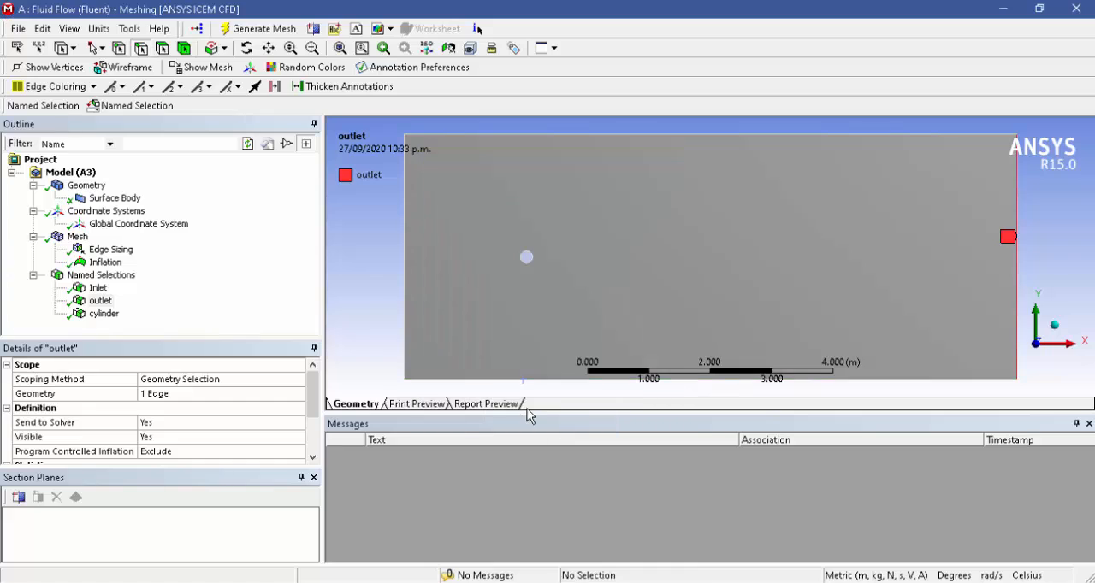
Check the edges assigned to the Inlet, outlet, cylinder and symmetry named selections one after another.
click(98, 289)
click(100, 301)
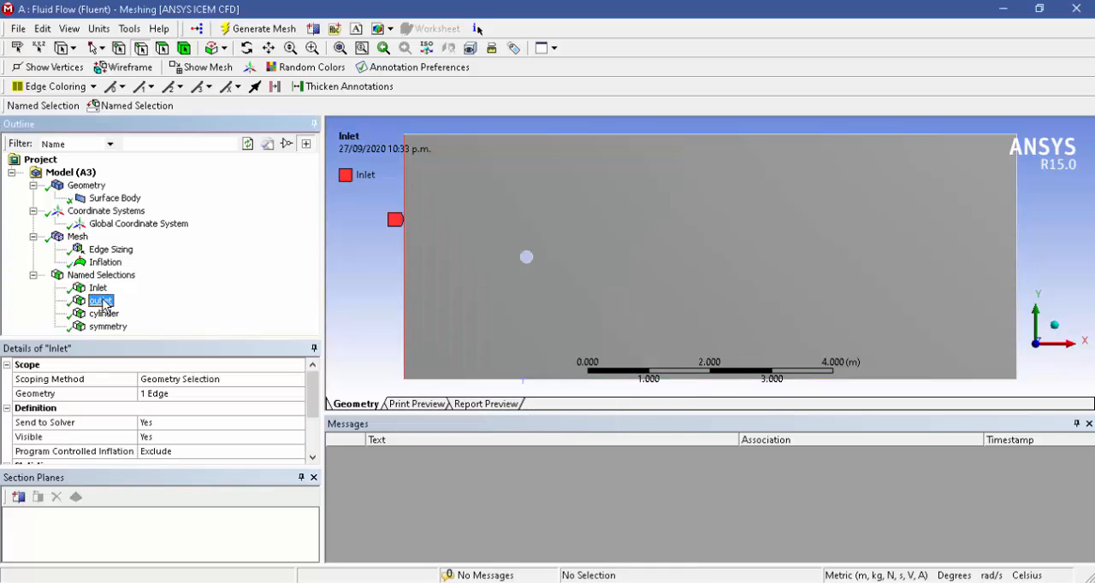
click(104, 315)
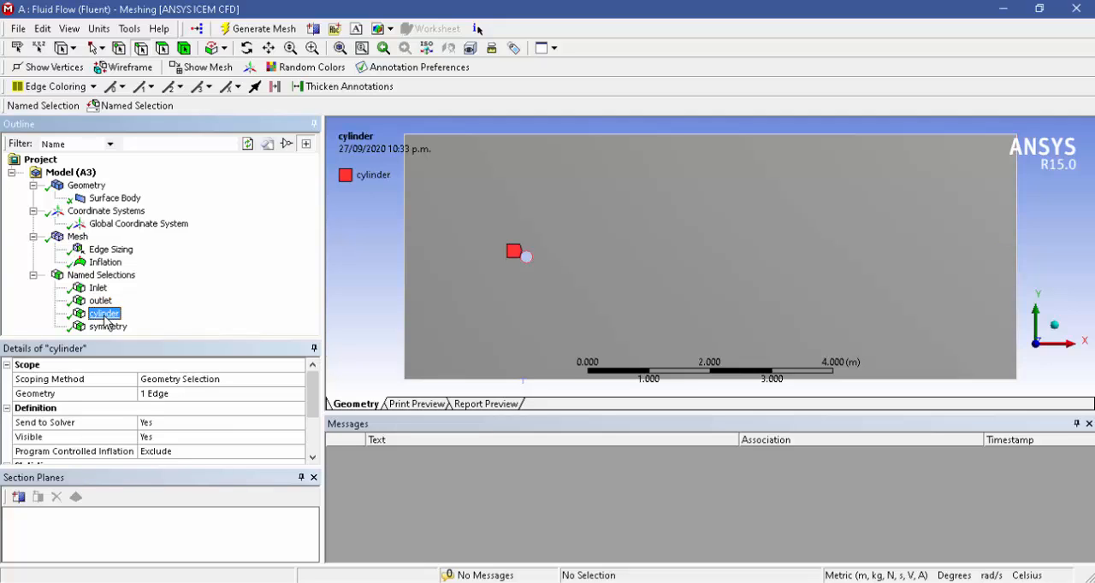
click(107, 327)
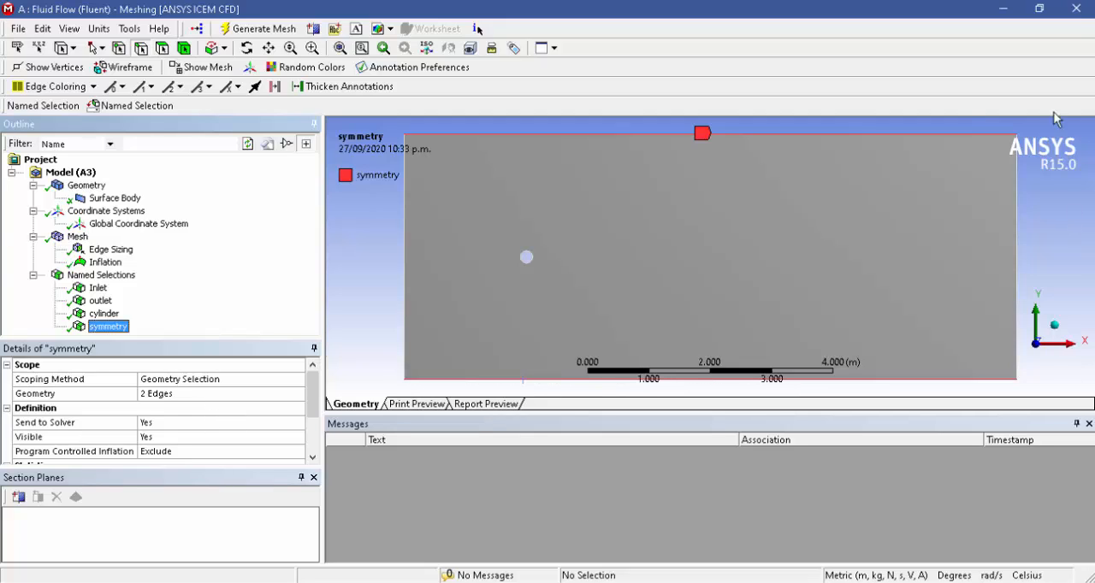
Close the meshing application, update the Mesh cell of the Fluid Flow (Fluent) system in Workbench, and save the project.
click(1077, 10)
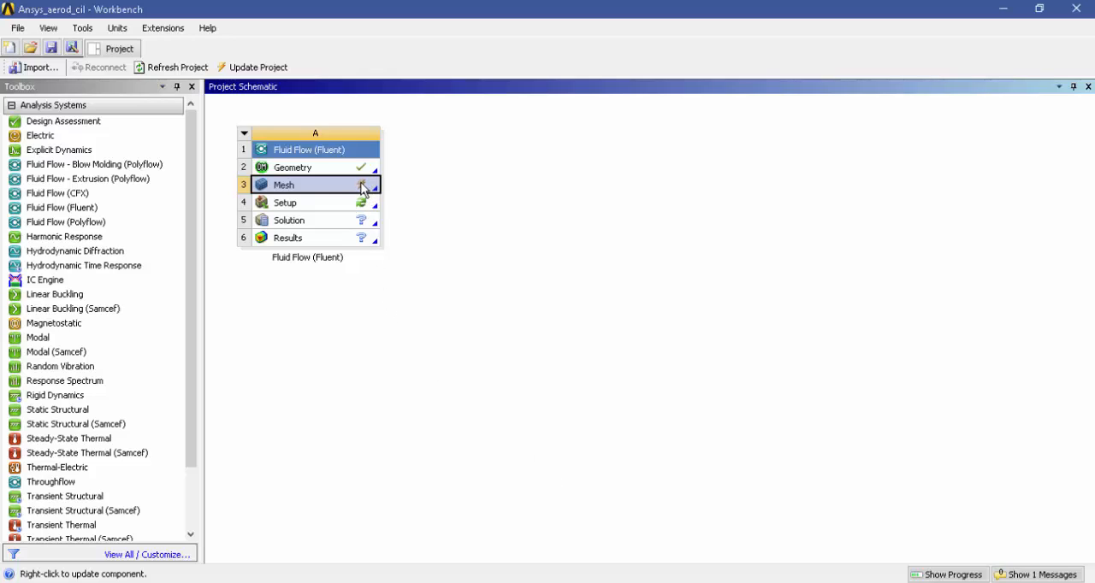
right_click(330, 188)
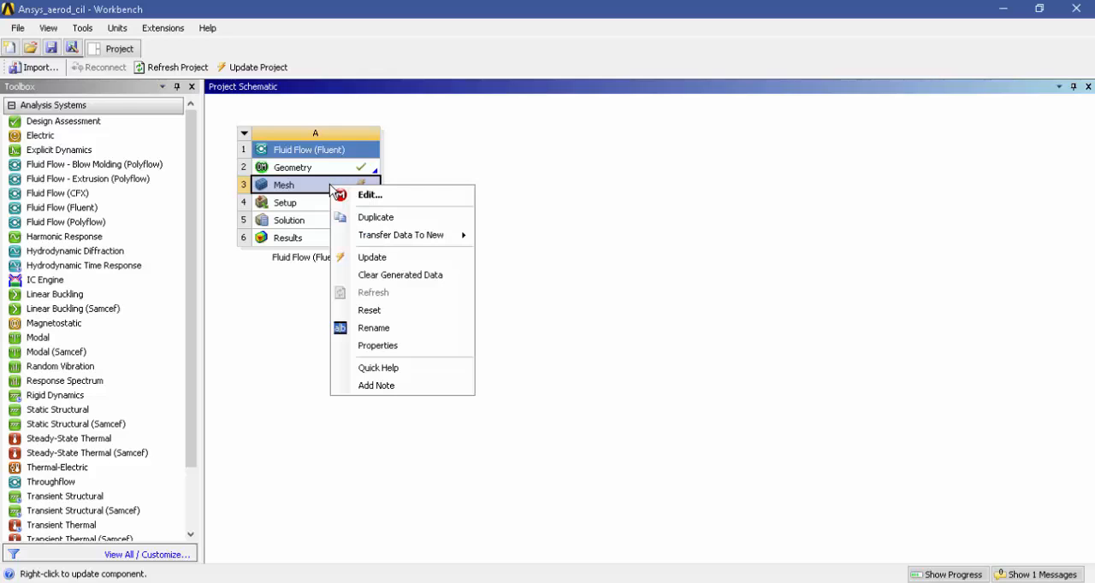
click(372, 257)
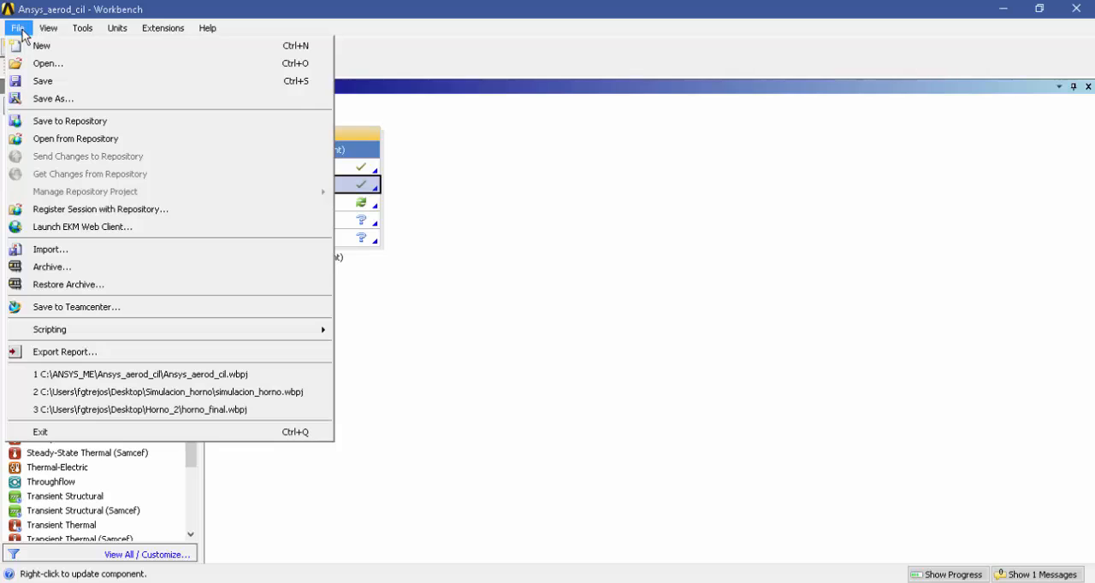
click(41, 81)
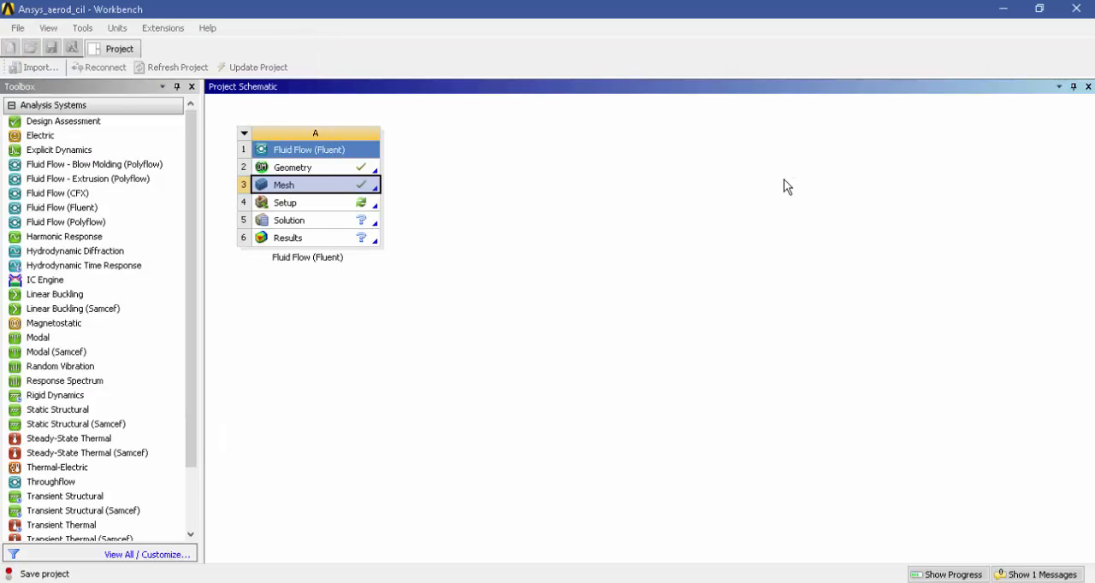